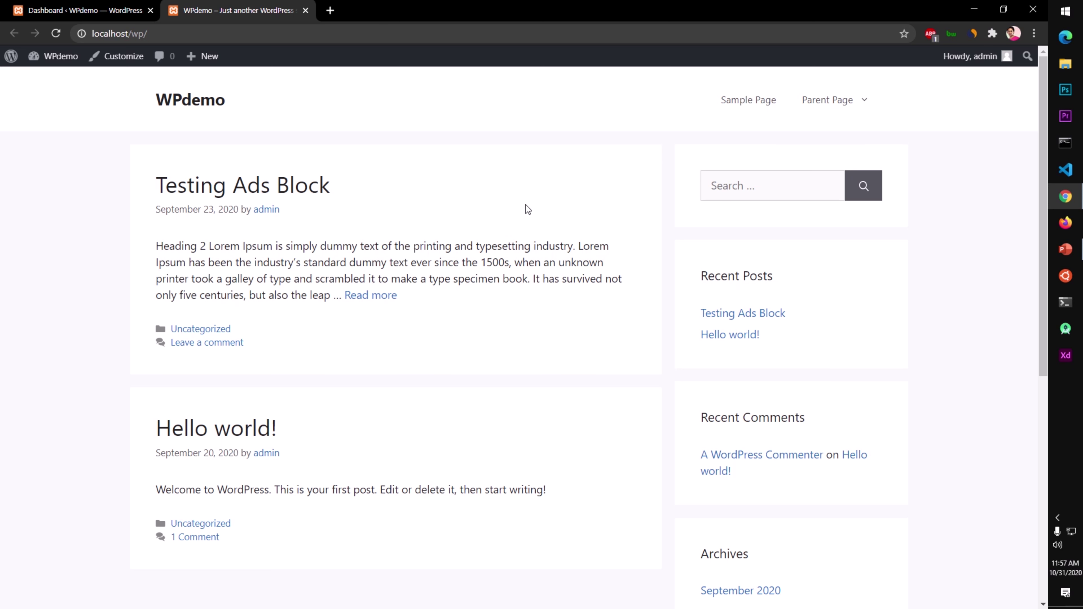
Step: Open the Parent Page on the WPdemo site and review its text and the child page cards listed beneath it
{"action": "mouse_move", "coordinate": [870, 99]}
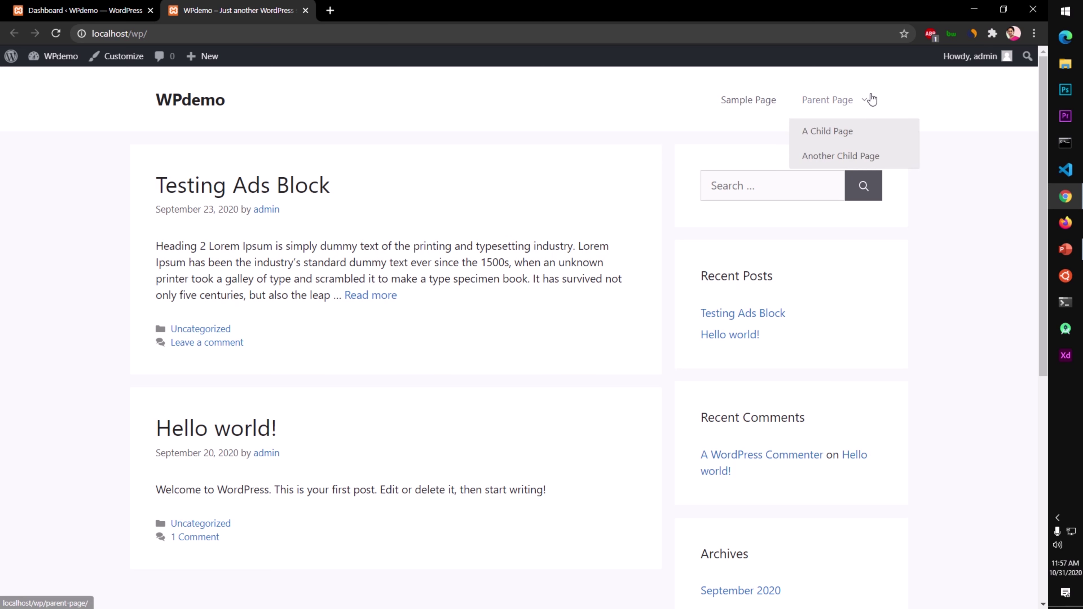
{"action": "left_click", "coordinate": [825, 104]}
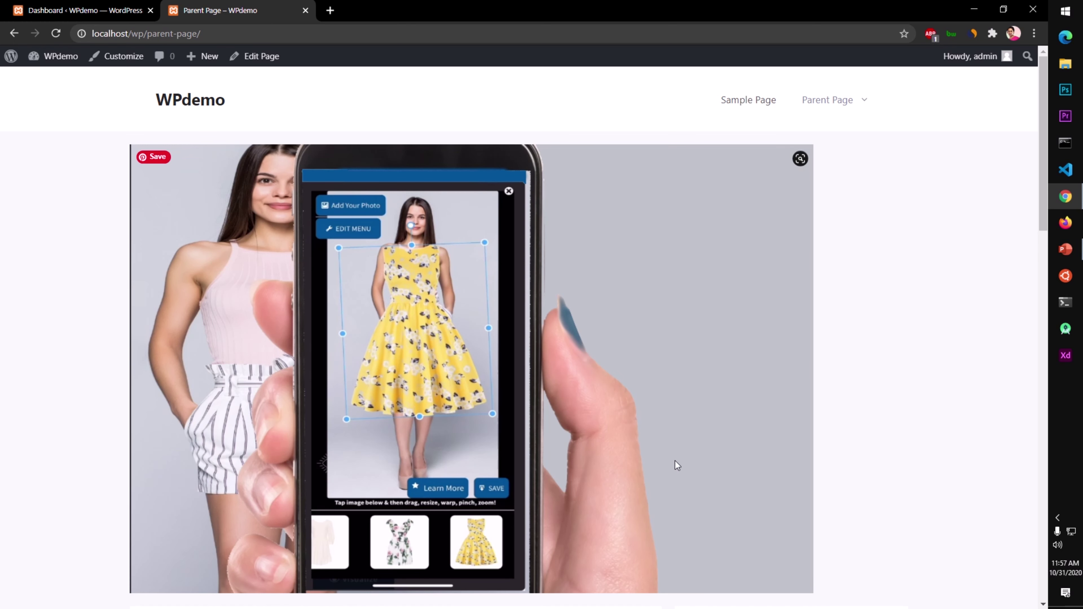
{"action": "scroll", "coordinate": [675, 461], "scroll_direction": "down", "scroll_amount": 9}
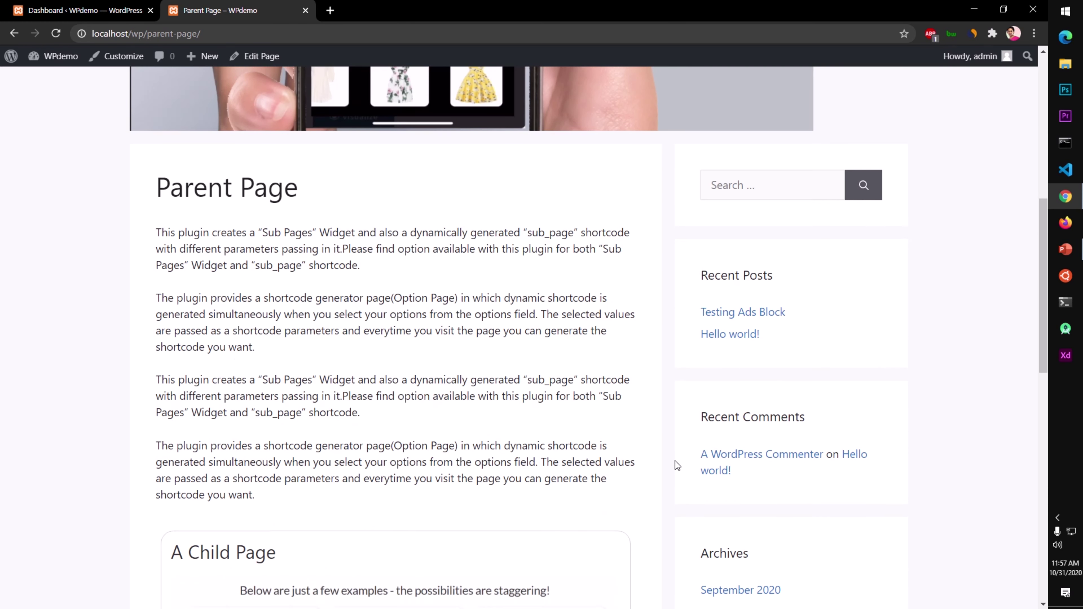
{"action": "scroll", "coordinate": [675, 461], "scroll_direction": "down", "scroll_amount": 10}
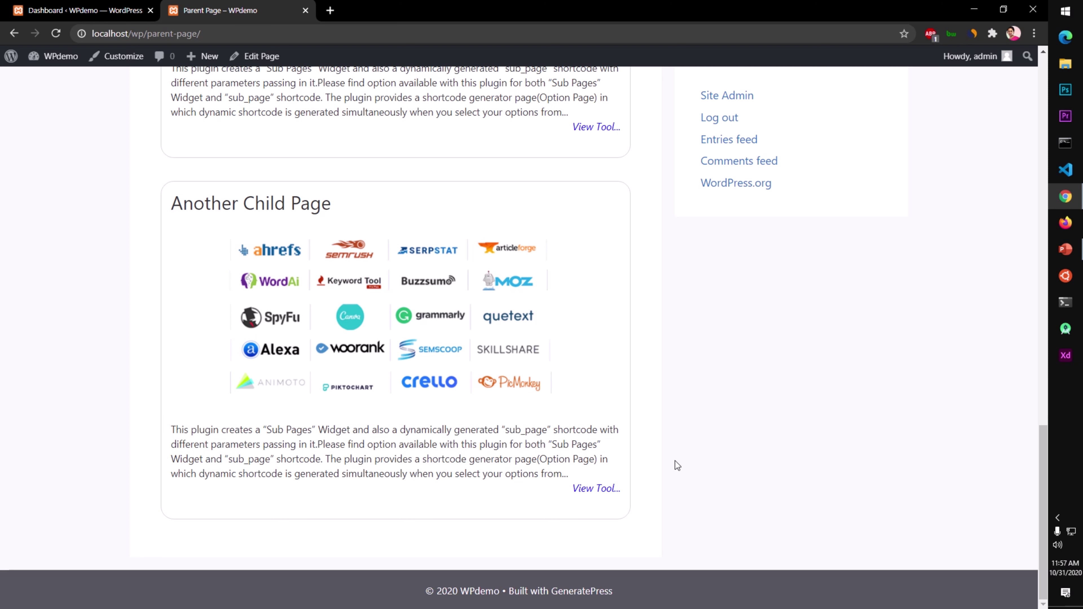
{"action": "scroll", "coordinate": [676, 461], "scroll_direction": "up", "scroll_amount": 12}
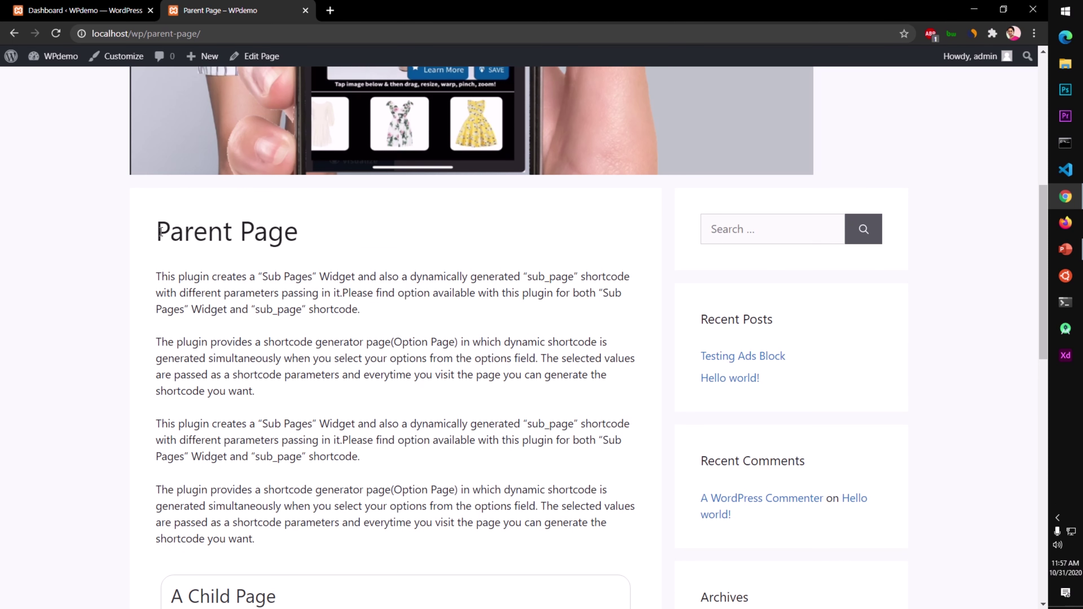
{"action": "left_click_drag", "start_coordinate": [157, 226], "coordinate": [170, 232]}
{"action": "left_click_drag", "start_coordinate": [193, 271], "coordinate": [446, 550]}
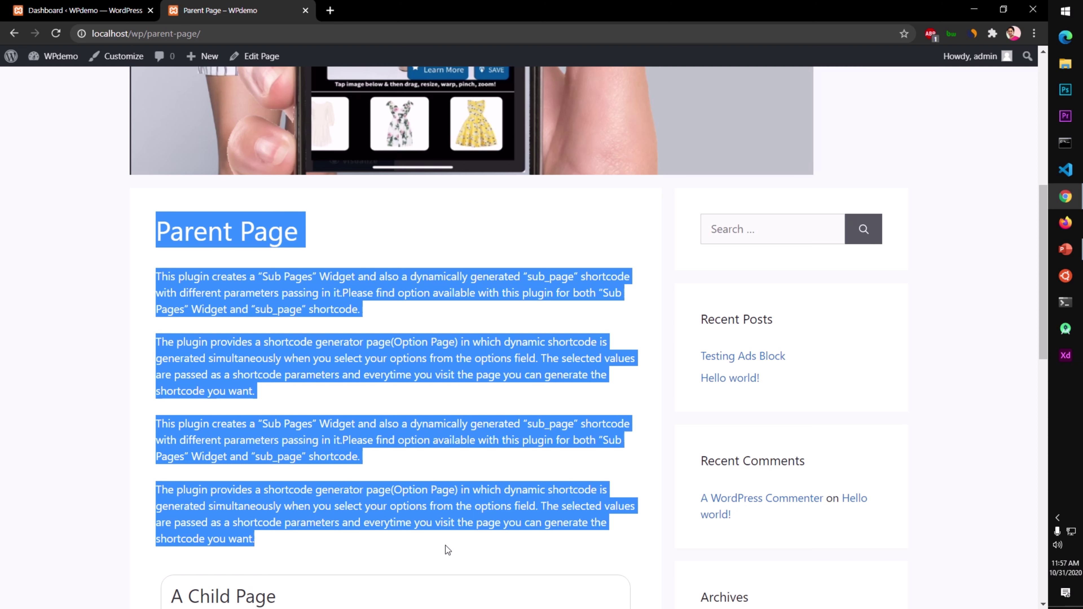
{"action": "left_click", "coordinate": [447, 550]}
{"action": "scroll", "coordinate": [499, 535], "scroll_direction": "down", "scroll_amount": 1}
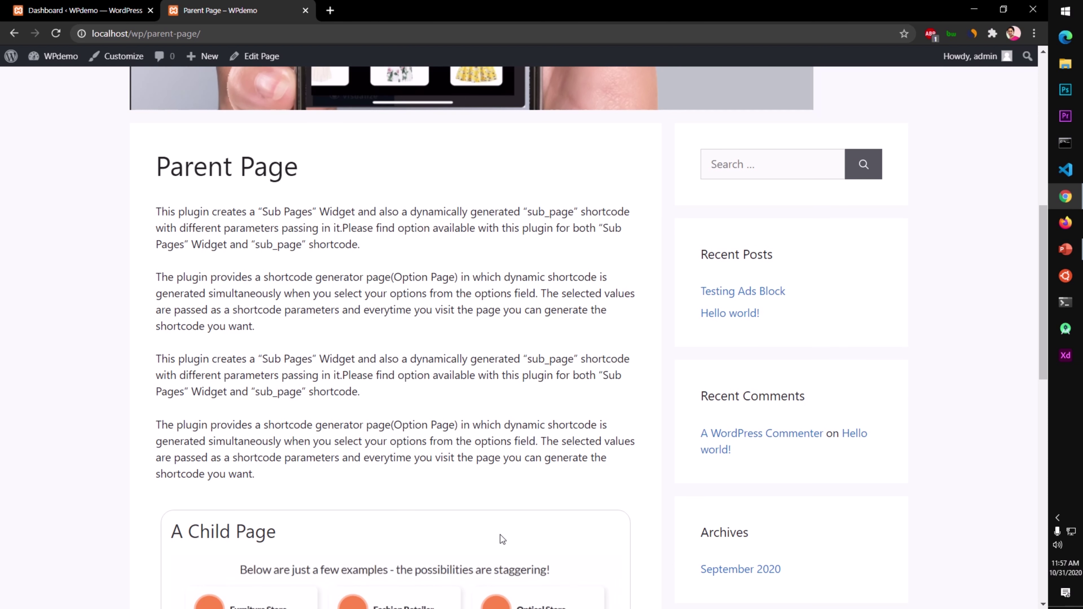
{"action": "scroll", "coordinate": [500, 535], "scroll_direction": "down", "scroll_amount": 2}
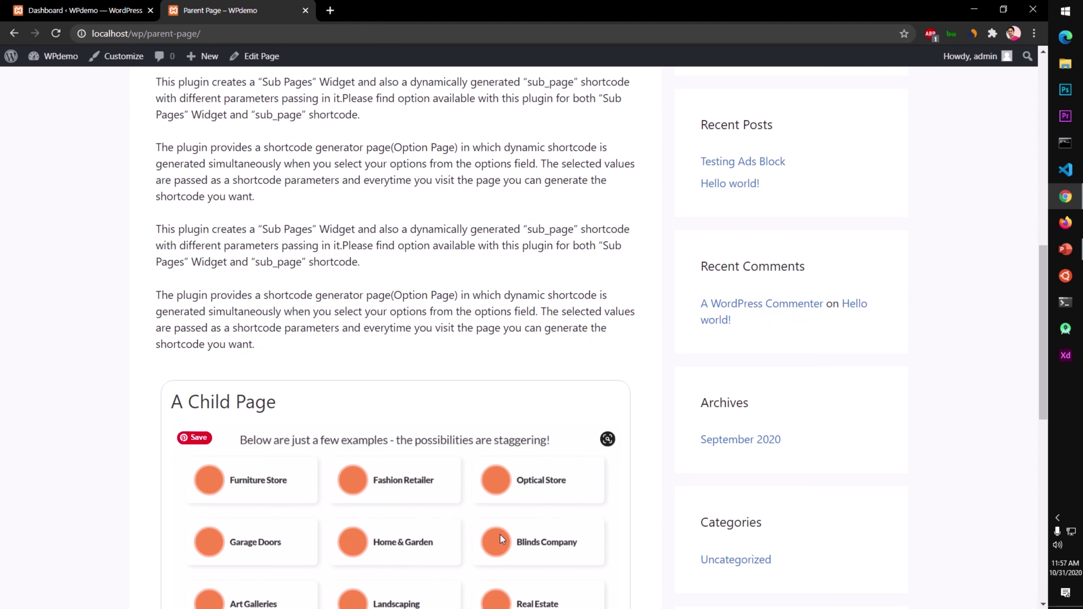
{"action": "scroll", "coordinate": [500, 535], "scroll_direction": "down", "scroll_amount": 4}
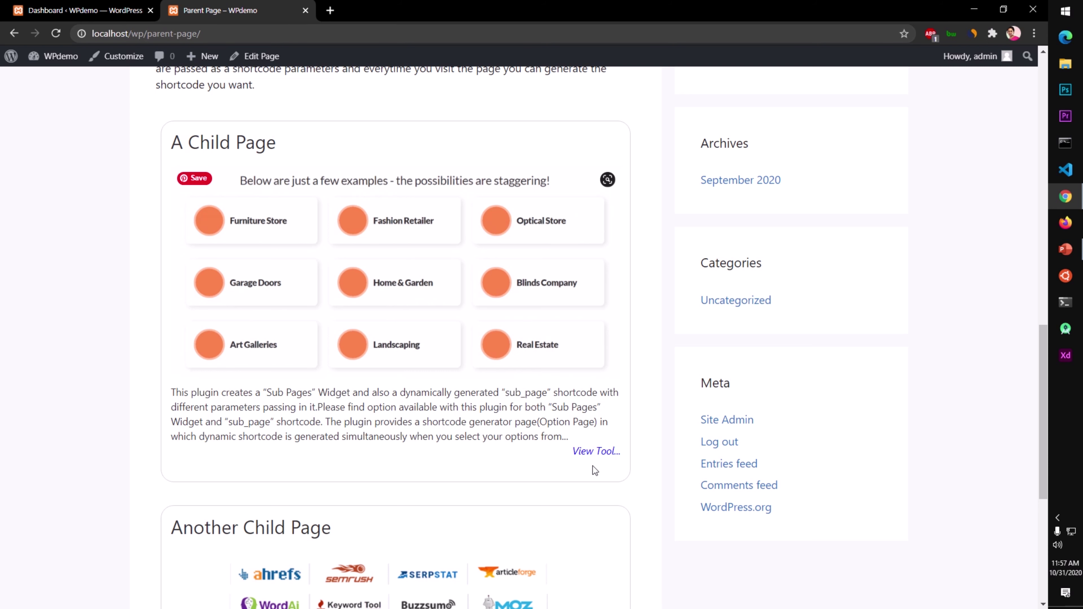
Step: Open A Child Page from its summary card to check its URL path, and return to the site homepage
{"action": "left_click", "coordinate": [592, 453]}
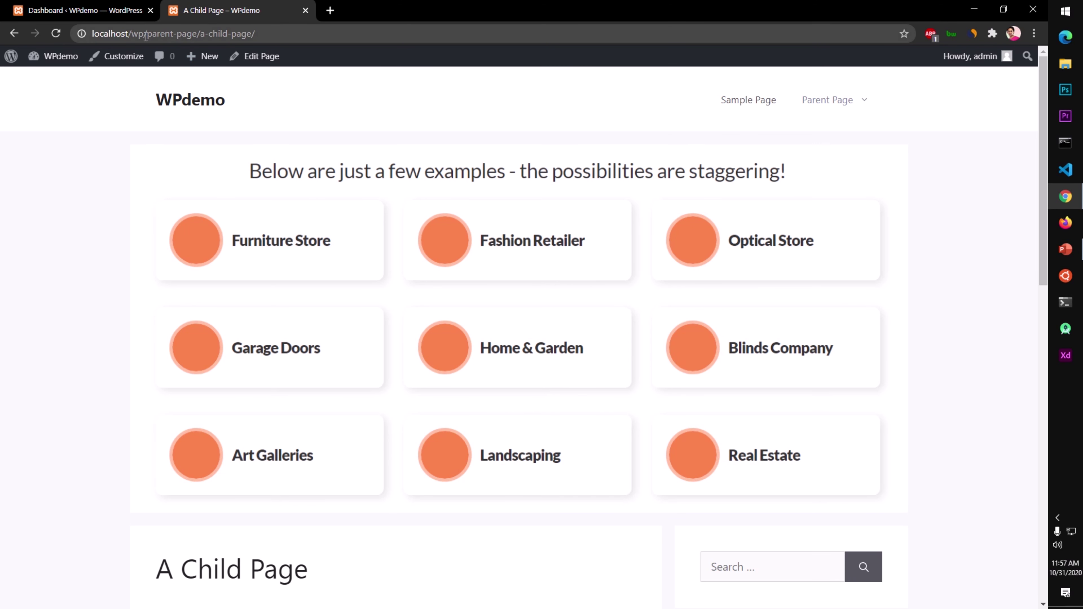
{"action": "left_click_drag", "start_coordinate": [144, 35], "coordinate": [264, 40]}
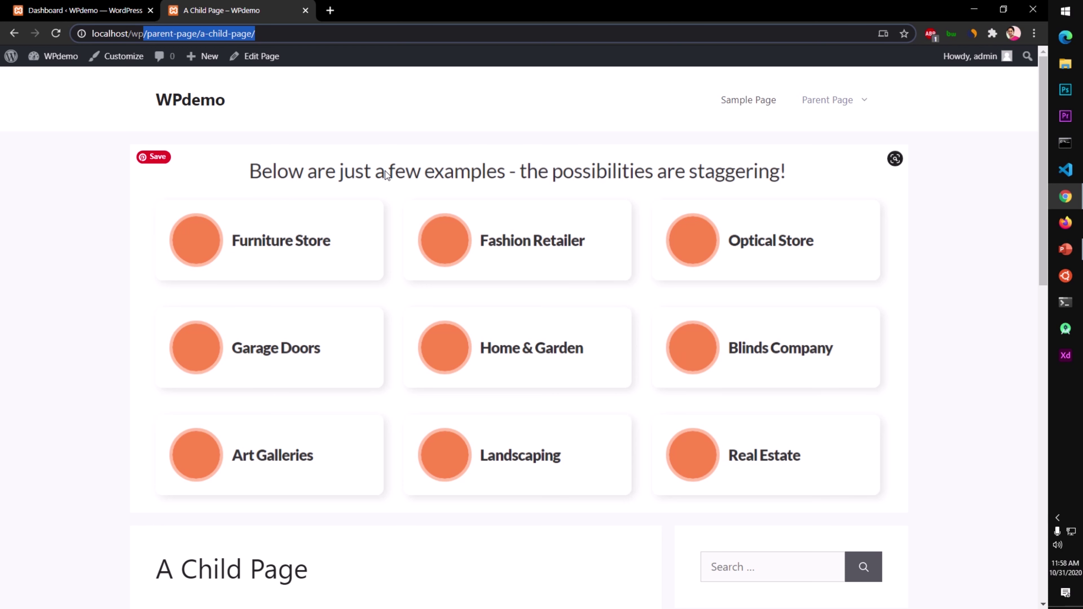
{"action": "left_click", "coordinate": [14, 34]}
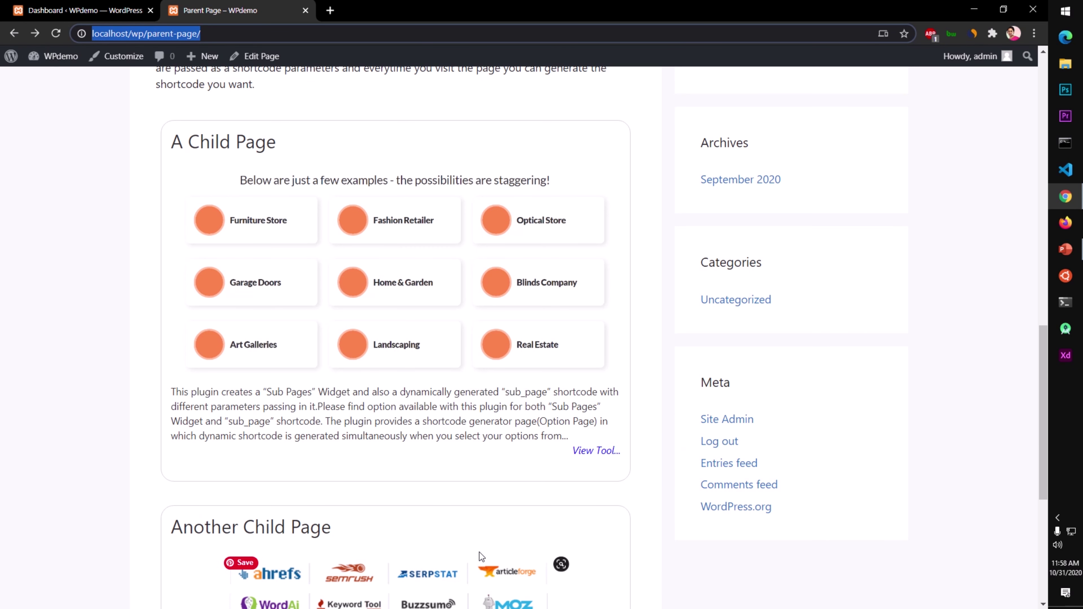
{"action": "scroll", "coordinate": [479, 552], "scroll_direction": "up", "scroll_amount": 10}
{"action": "scroll", "coordinate": [484, 529], "scroll_direction": "up", "scroll_amount": 3}
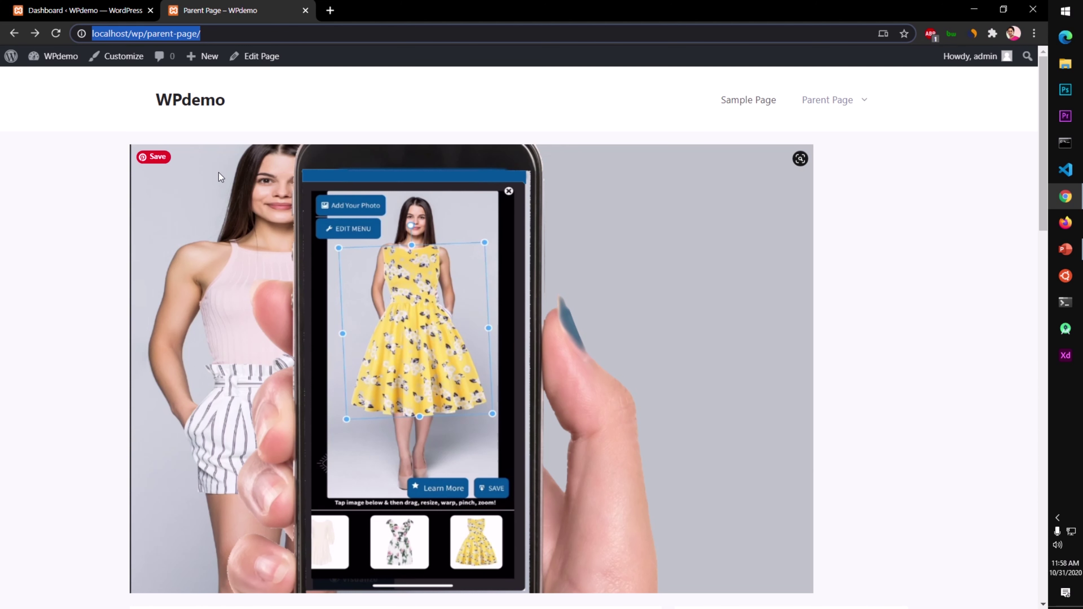
{"action": "left_click", "coordinate": [159, 107]}
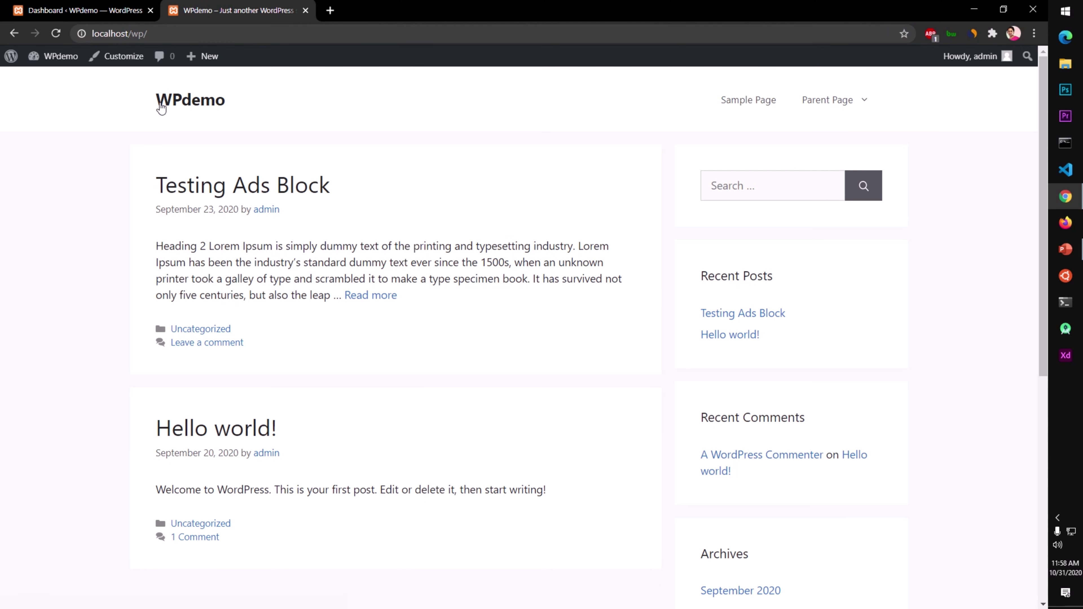
Step: View the Parent Page again from the site navigation and go back to the homepage
{"action": "mouse_move", "coordinate": [838, 103]}
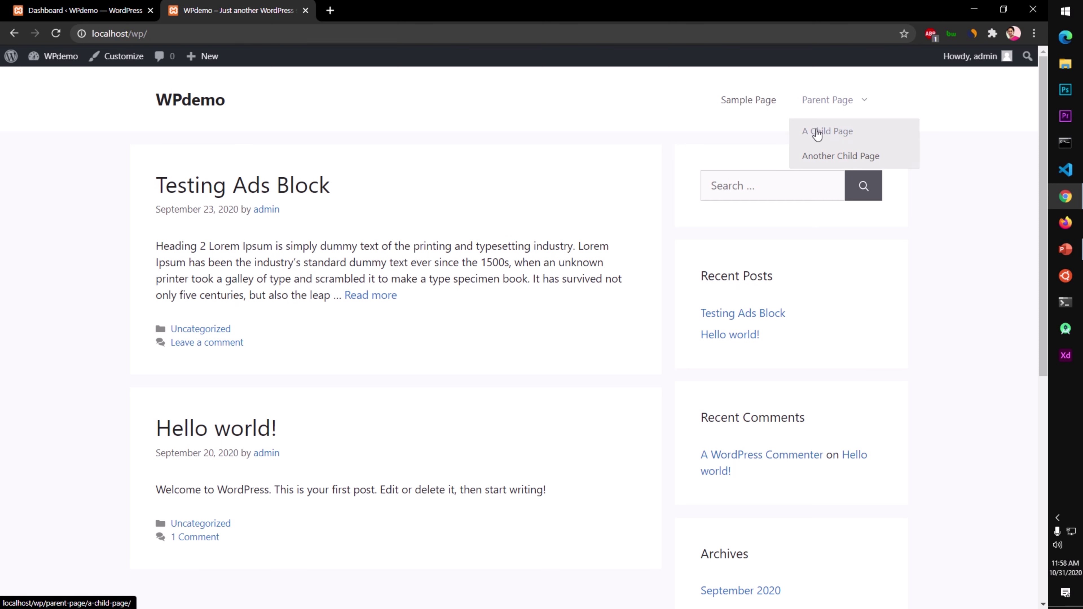
{"action": "left_click", "coordinate": [815, 106]}
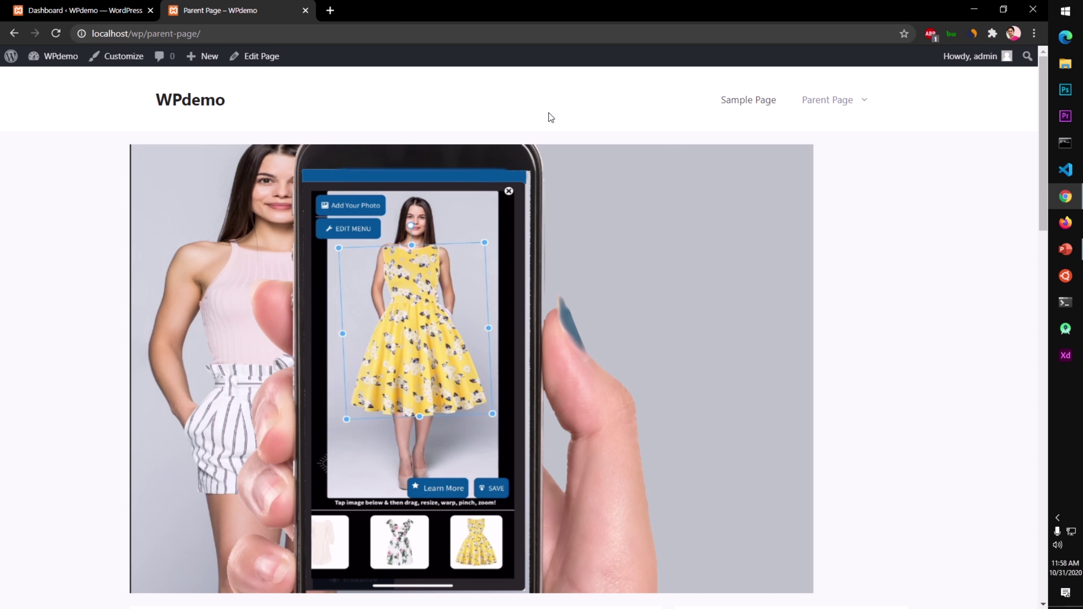
{"action": "left_click", "coordinate": [208, 106]}
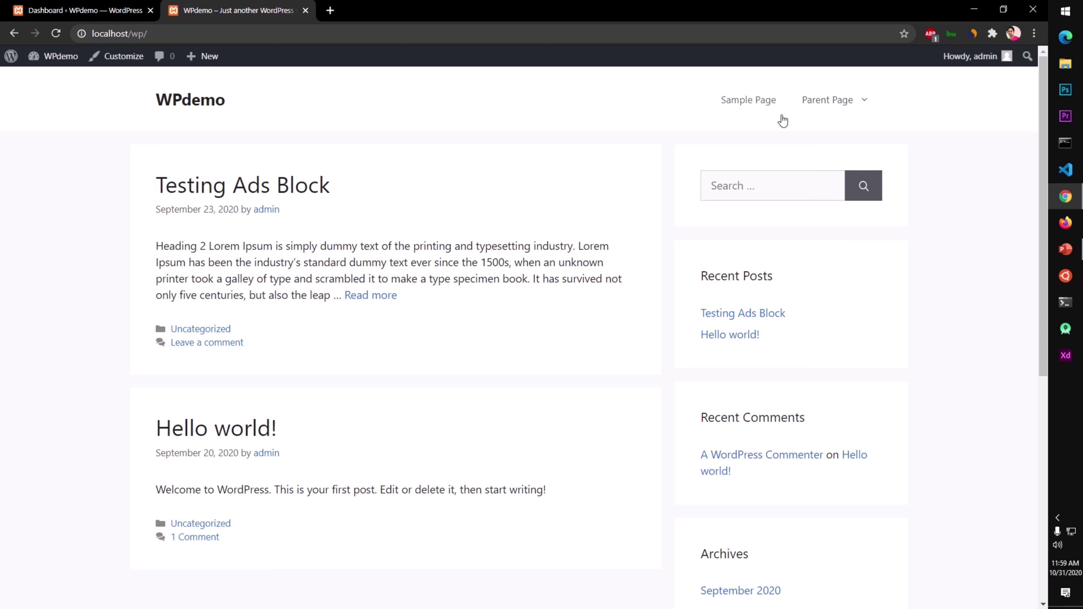
Step: Open A Child Page from the Parent Page submenu and review its image, text and sidebar
{"action": "mouse_move", "coordinate": [812, 106]}
{"action": "left_click", "coordinate": [817, 133]}
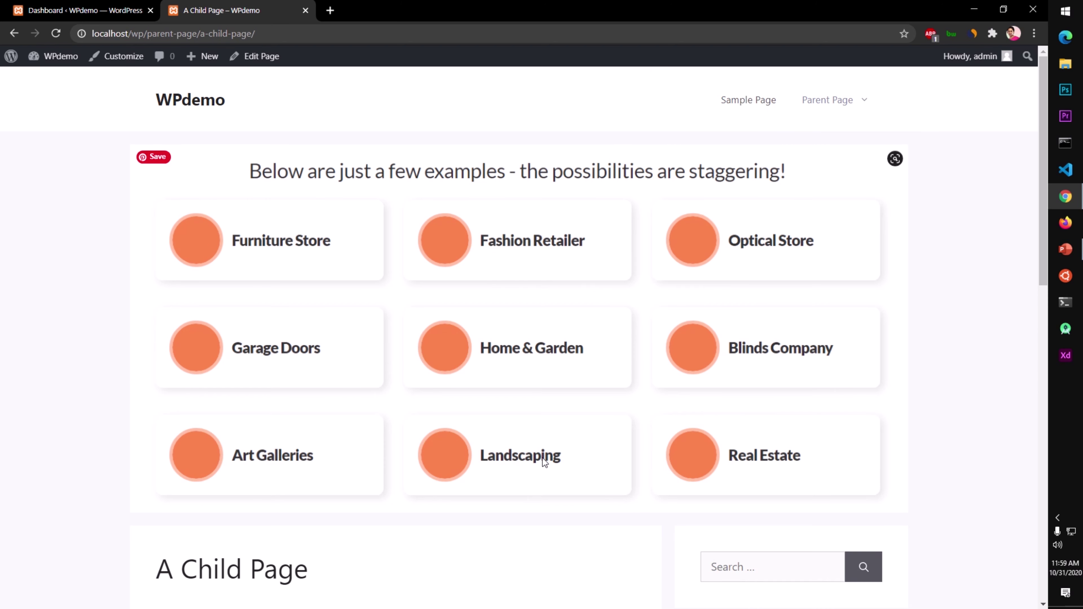
{"action": "scroll", "coordinate": [543, 458], "scroll_direction": "down", "scroll_amount": 6}
{"action": "scroll", "coordinate": [542, 459], "scroll_direction": "down", "scroll_amount": 5}
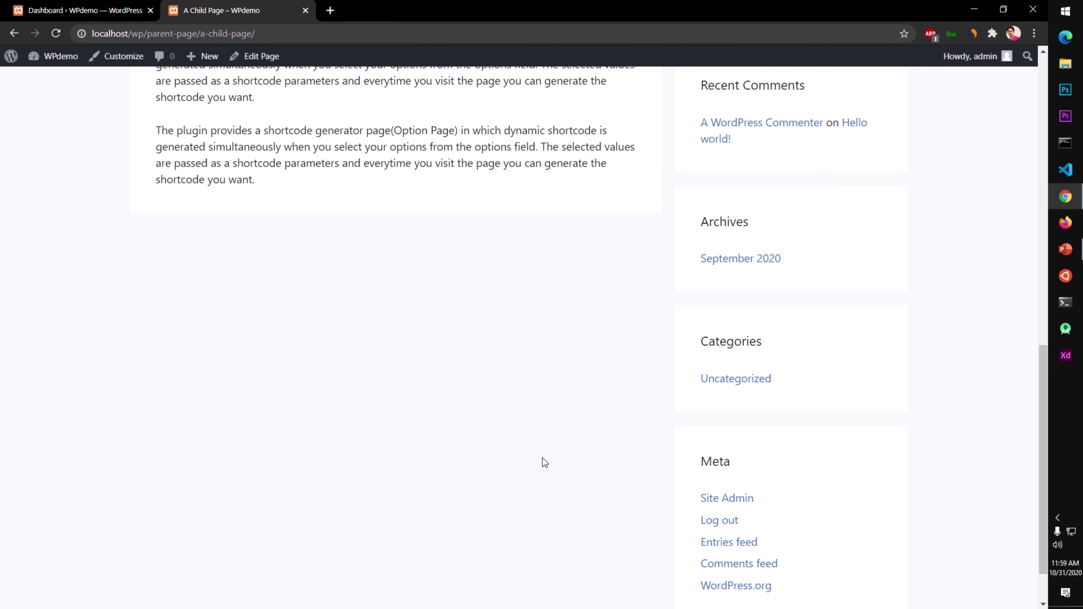
{"action": "scroll", "coordinate": [542, 458], "scroll_direction": "up", "scroll_amount": 8}
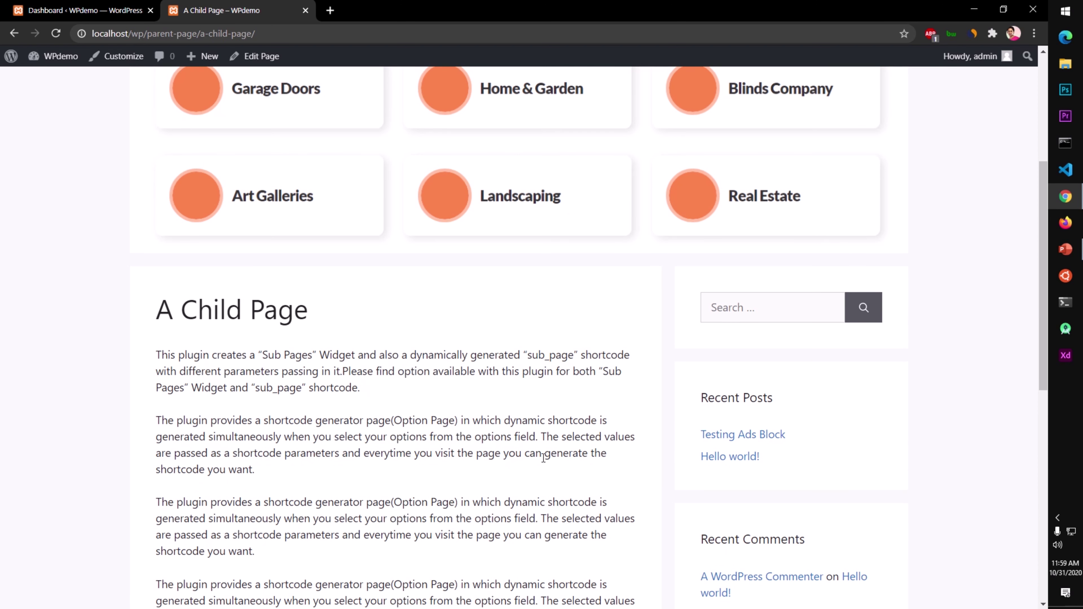
Step: Open A Child Page for editing and paste two copies of its last three paragraphs at the end of the content
{"action": "left_click", "coordinate": [256, 59]}
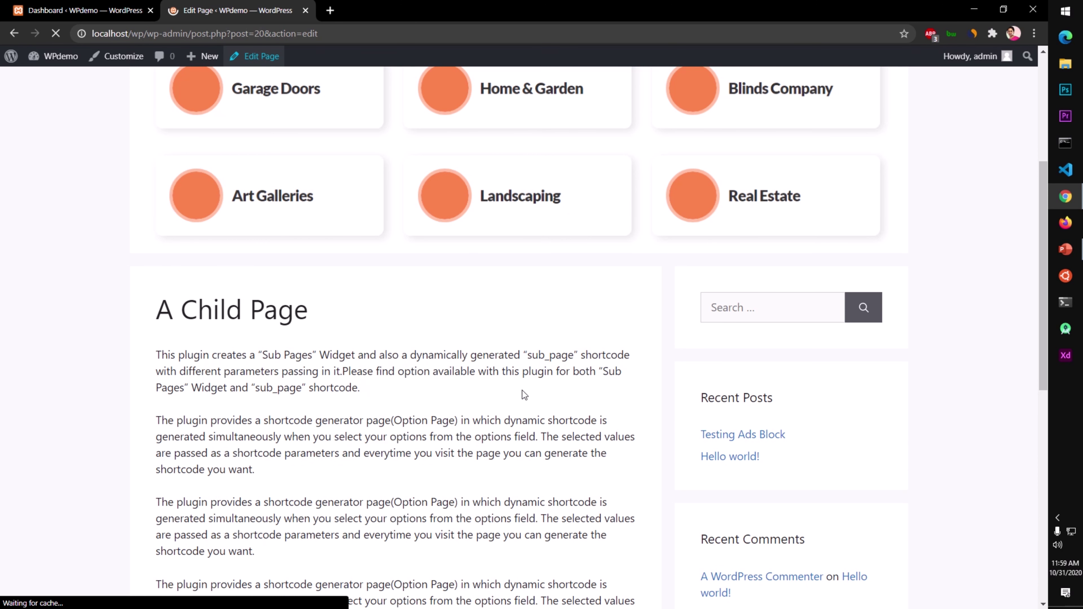
{"action": "scroll", "coordinate": [514, 390], "scroll_direction": "down", "scroll_amount": 2}
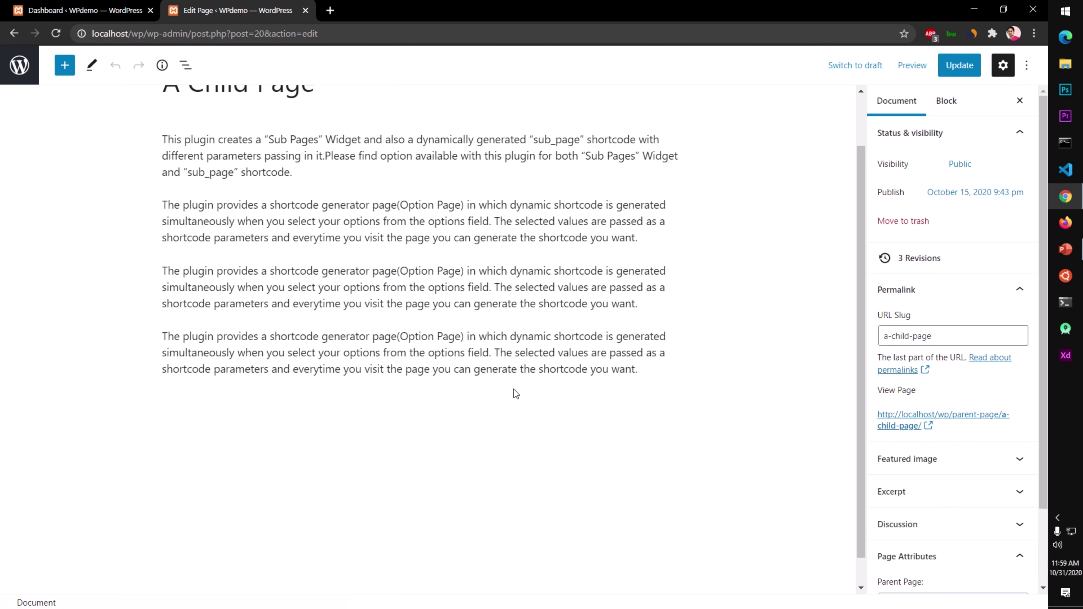
{"action": "left_click_drag", "start_coordinate": [640, 366], "coordinate": [281, 255]}
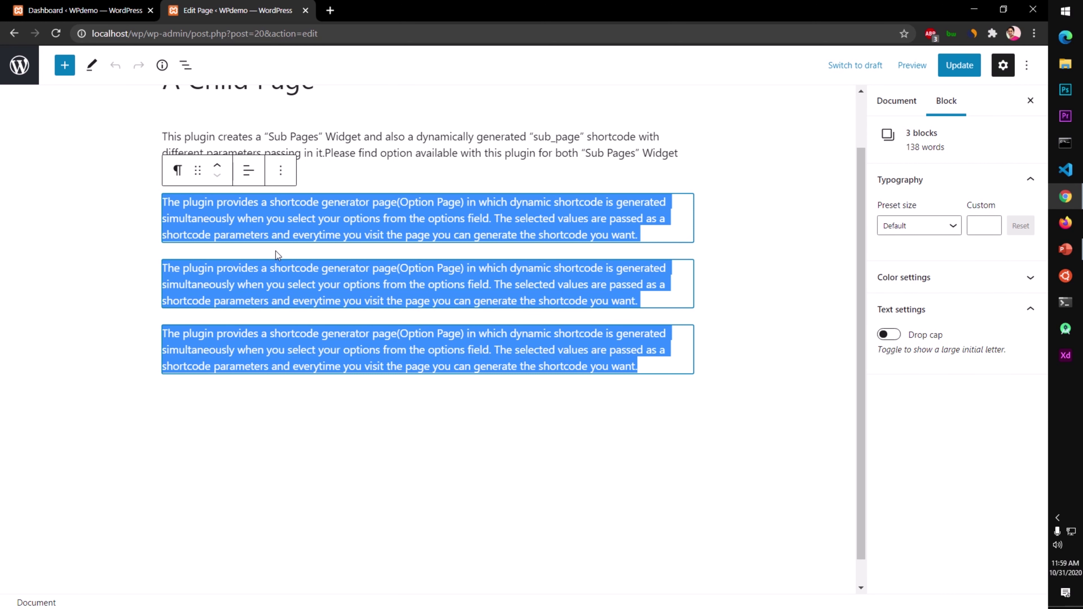
{"action": "key", "text": "ctrl+c"}
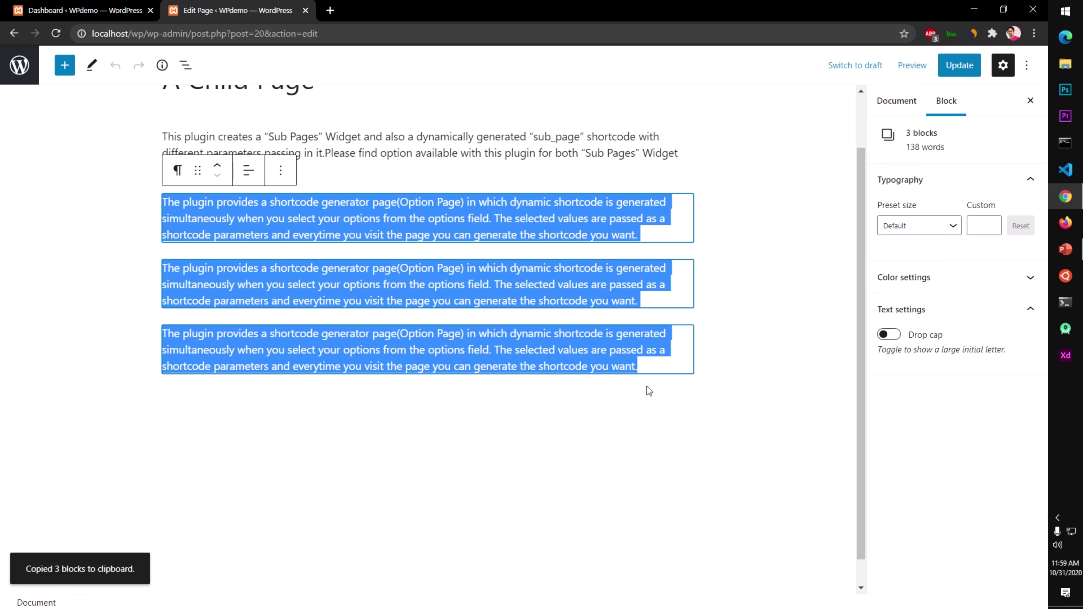
{"action": "left_click", "coordinate": [654, 368]}
{"action": "key", "text": "Return"}
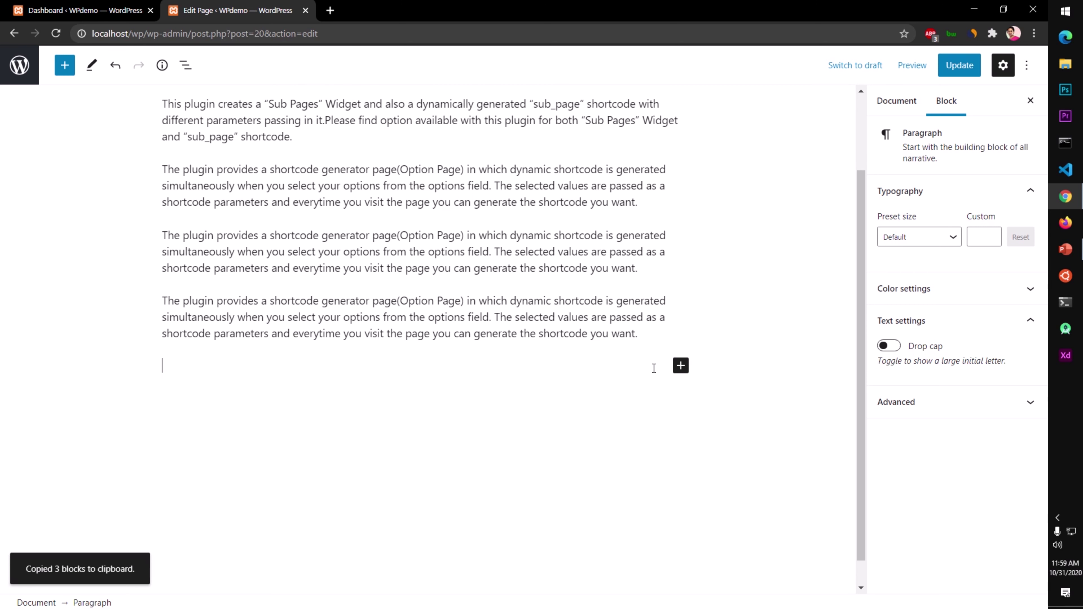
{"action": "key", "text": "ctrl+v"}
{"action": "key", "text": "Return"}
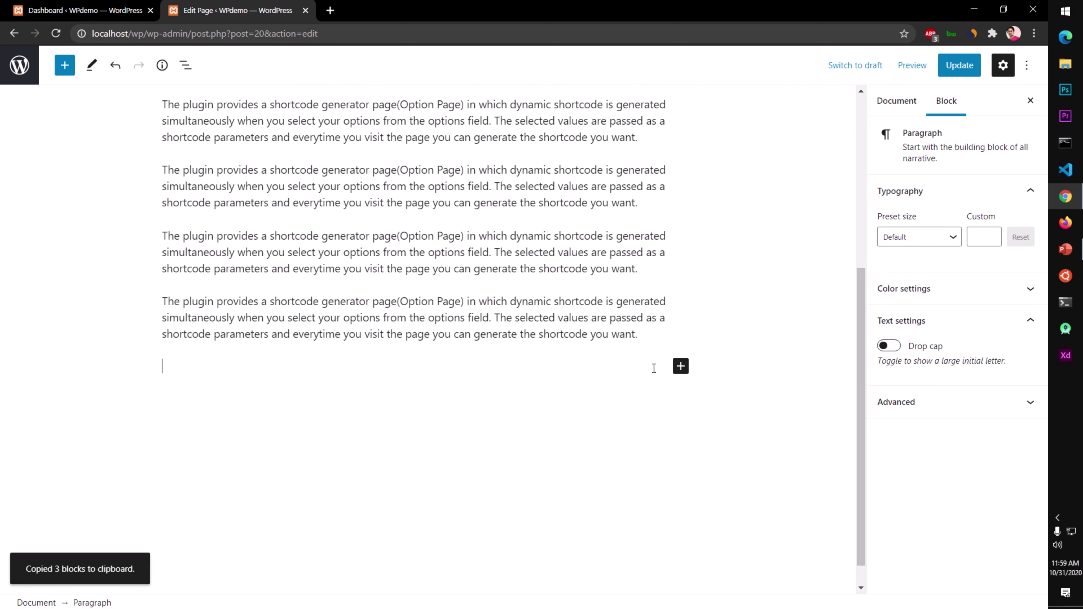
{"action": "key", "text": "ctrl+v"}
Step: Insert an empty H2 Heading block after the second paragraph of A Child Page
{"action": "scroll", "coordinate": [469, 435], "scroll_direction": "up", "scroll_amount": 3}
{"action": "scroll", "coordinate": [461, 443], "scroll_direction": "up", "scroll_amount": 1}
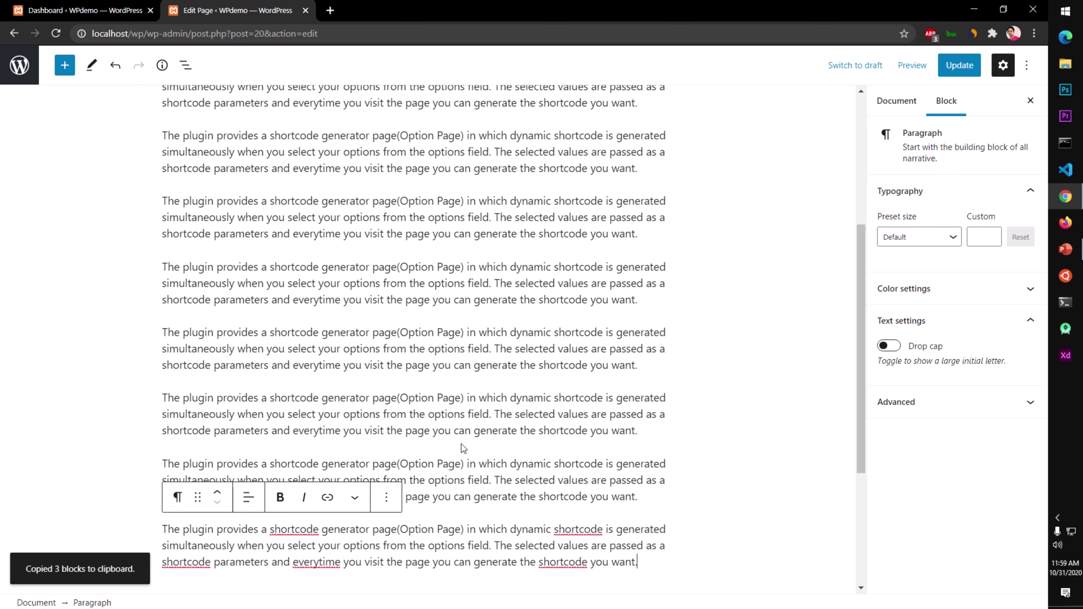
{"action": "scroll", "coordinate": [464, 448], "scroll_direction": "up", "scroll_amount": 10}
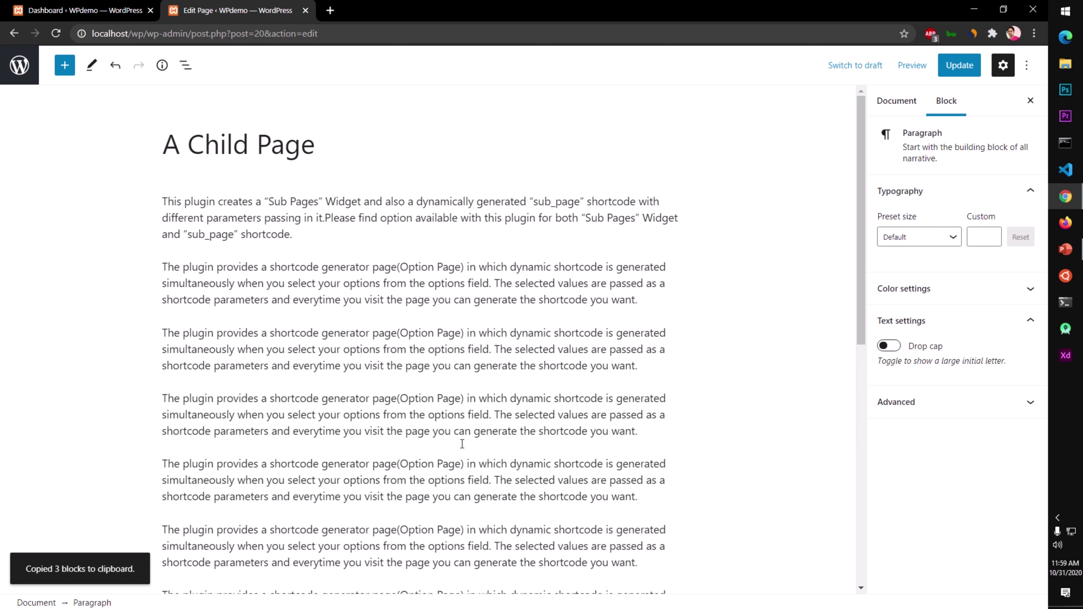
{"action": "left_click", "coordinate": [648, 300]}
{"action": "key", "text": "Return"}
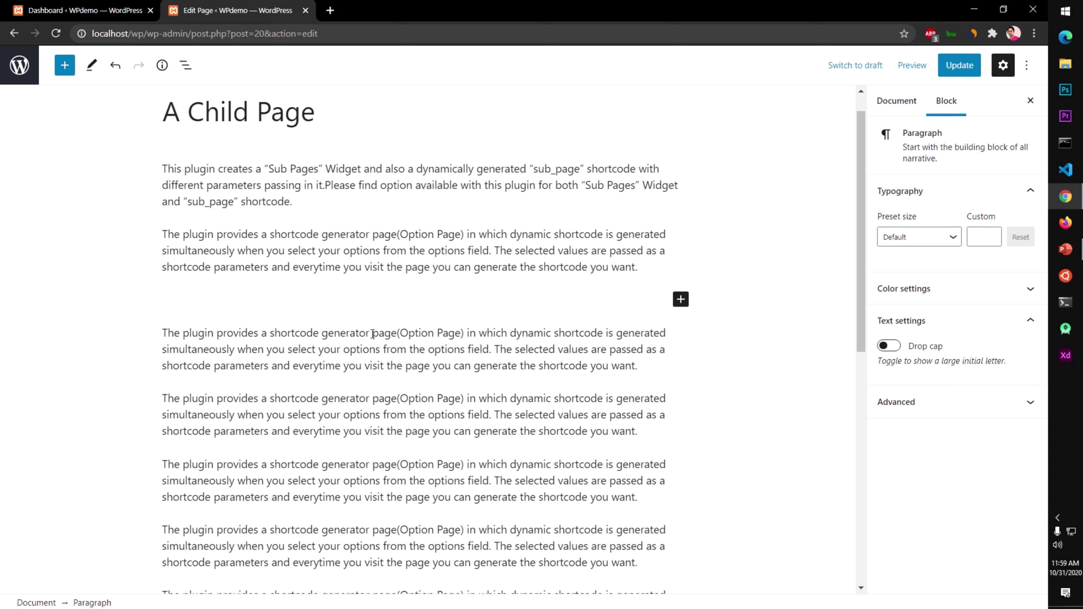
{"action": "left_click_drag", "start_coordinate": [372, 333], "coordinate": [186, 337]}
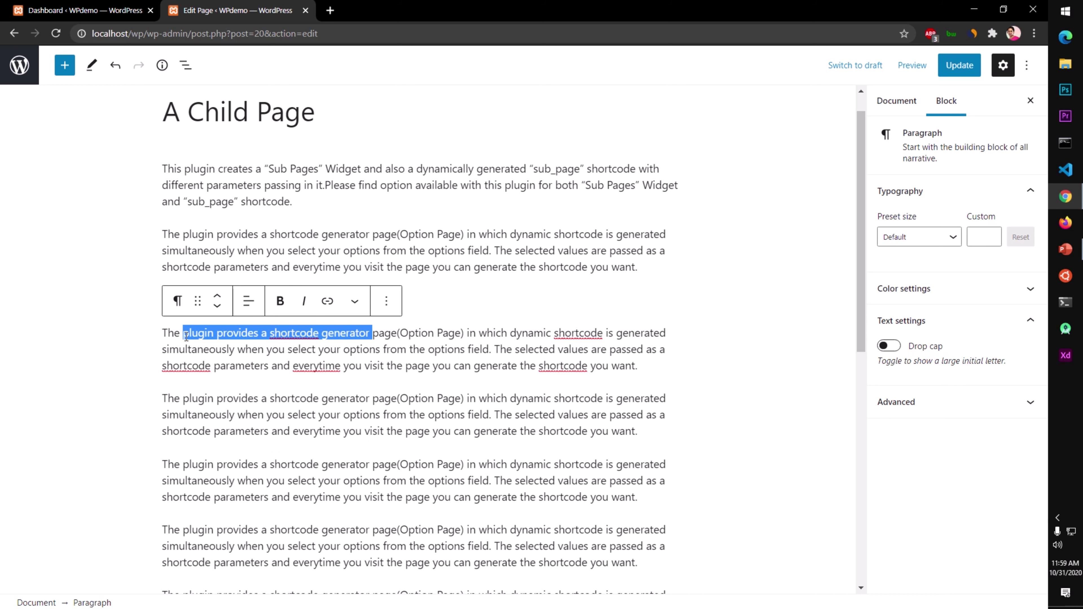
{"action": "left_click", "coordinate": [488, 306]}
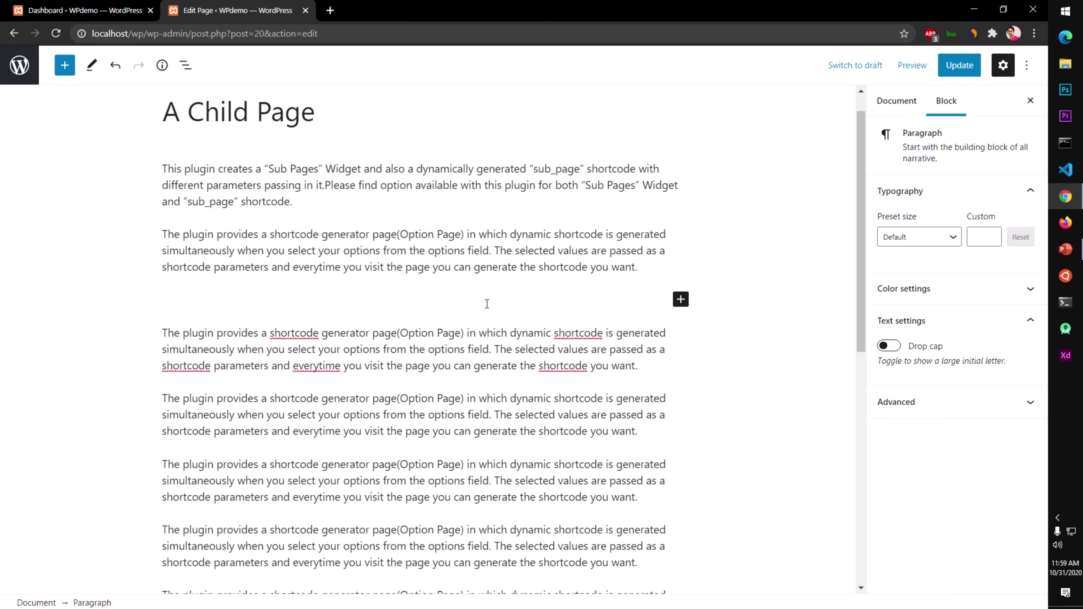
{"action": "type", "text": "/"}
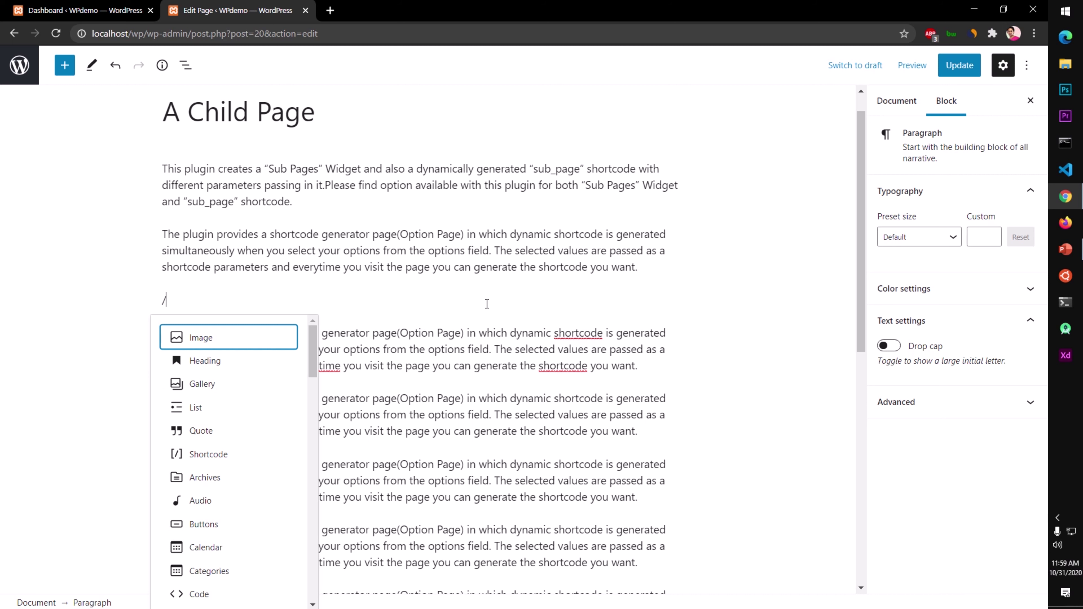
{"action": "key", "text": "Down"}
{"action": "key", "text": "Return"}
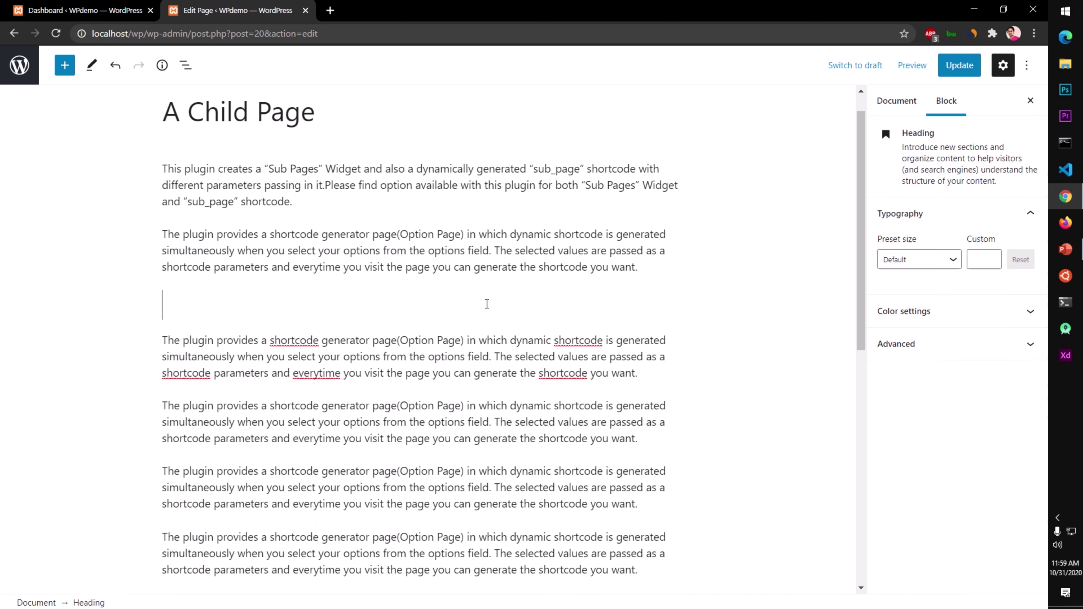
{"action": "left_click", "coordinate": [293, 118]}
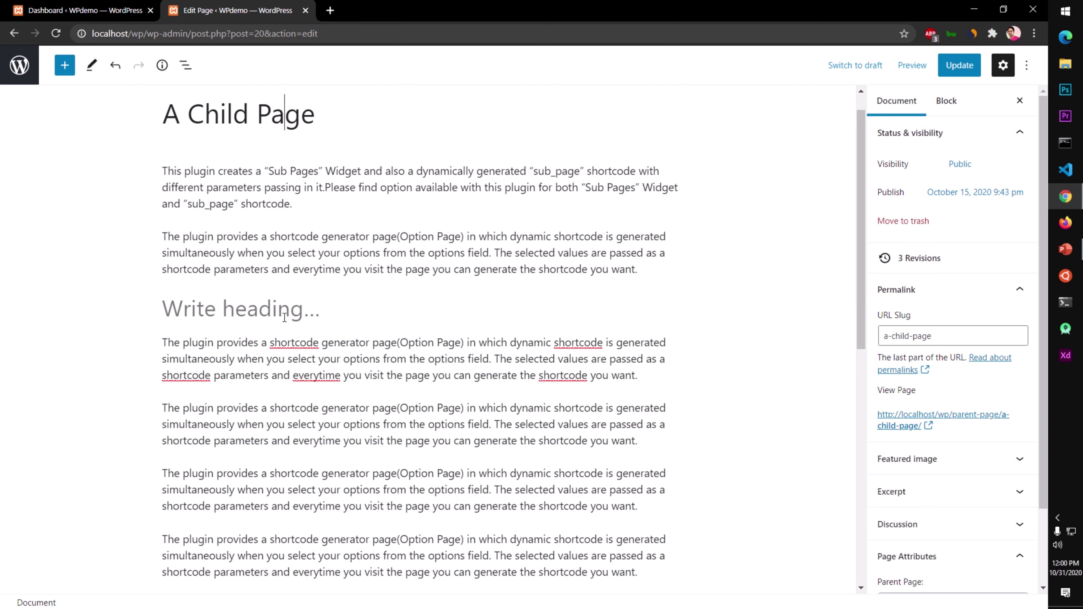
{"action": "left_click", "coordinate": [280, 307]}
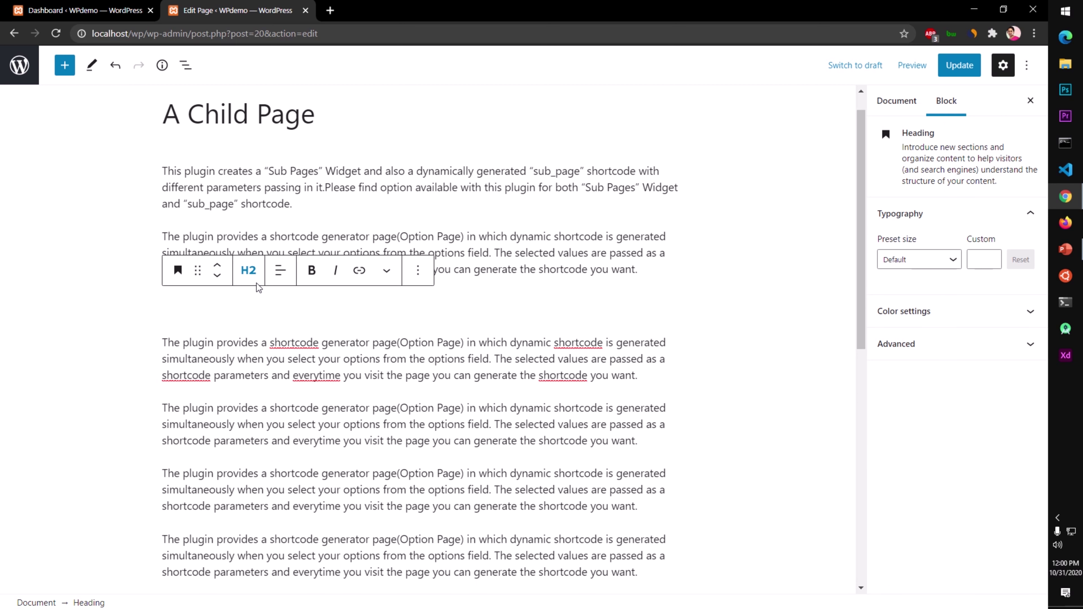
Step: Fill the empty H2 heading with "plugin provides a shortcode generator" and add an identical heading after the third paragraph below it
{"action": "key", "text": "ctrl+v"}
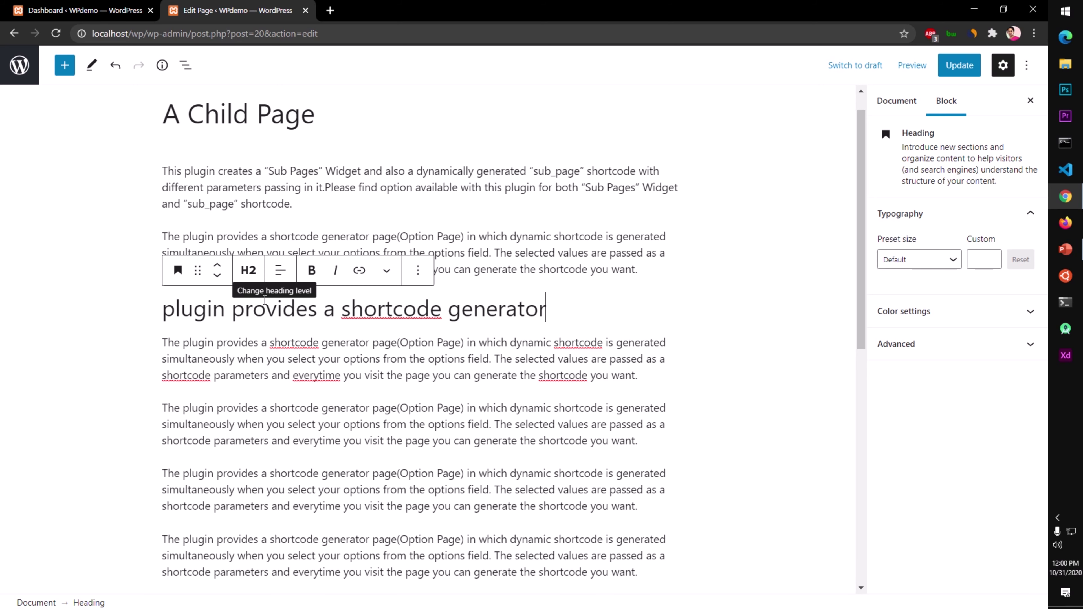
{"action": "scroll", "coordinate": [478, 477], "scroll_direction": "down", "scroll_amount": 4}
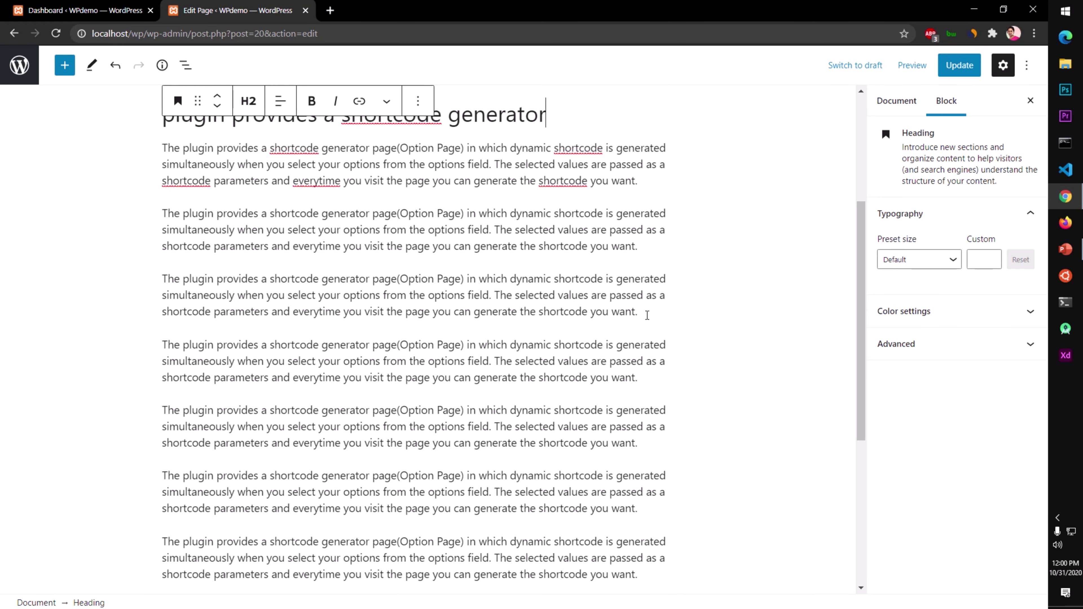
{"action": "left_click", "coordinate": [644, 316]}
{"action": "key", "text": "Return"}
{"action": "key", "text": "ctrl+v"}
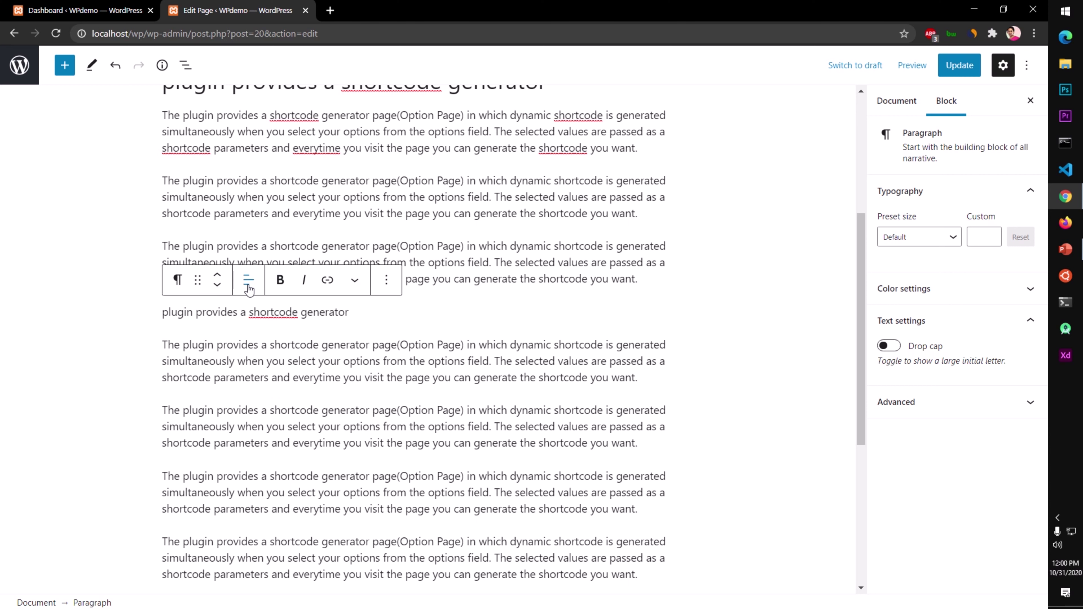
{"action": "left_click", "coordinate": [178, 280]}
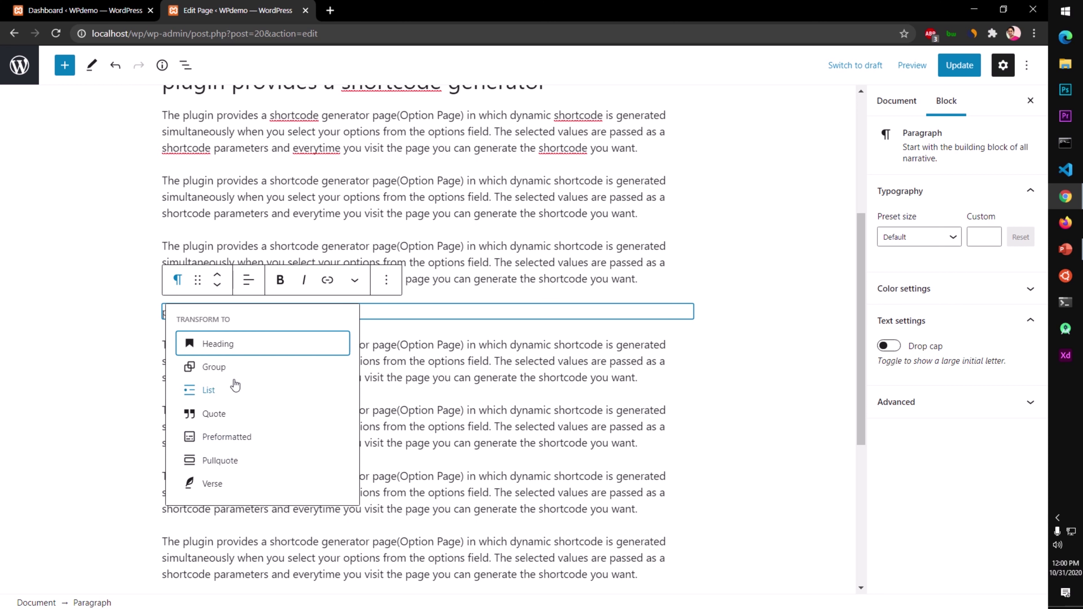
{"action": "left_click", "coordinate": [214, 344]}
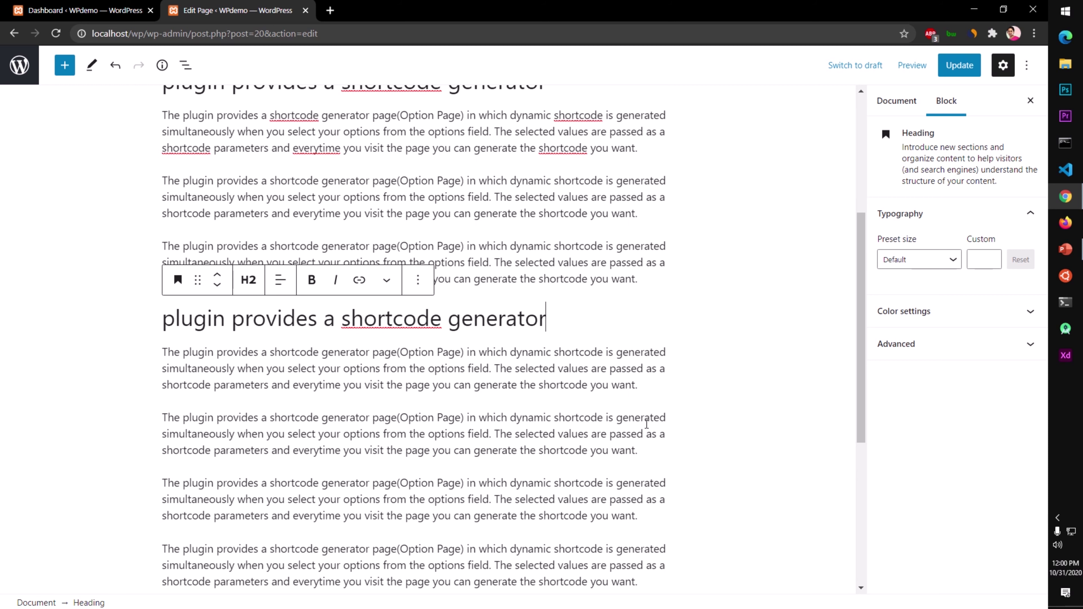
Step: Add an empty paragraph after the second paragraph under the second heading and copy "dynamic shortcode" from the paragraph below it
{"action": "left_click", "coordinate": [651, 451]}
{"action": "key", "text": "Return"}
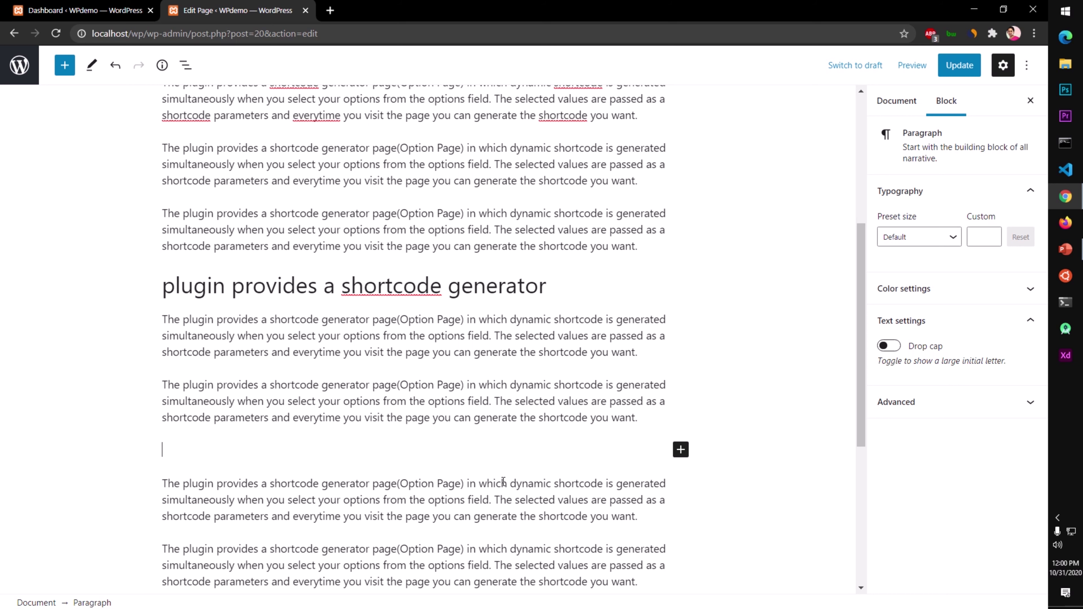
{"action": "left_click_drag", "start_coordinate": [508, 484], "coordinate": [603, 481]}
{"action": "key", "text": "ctrl+c"}
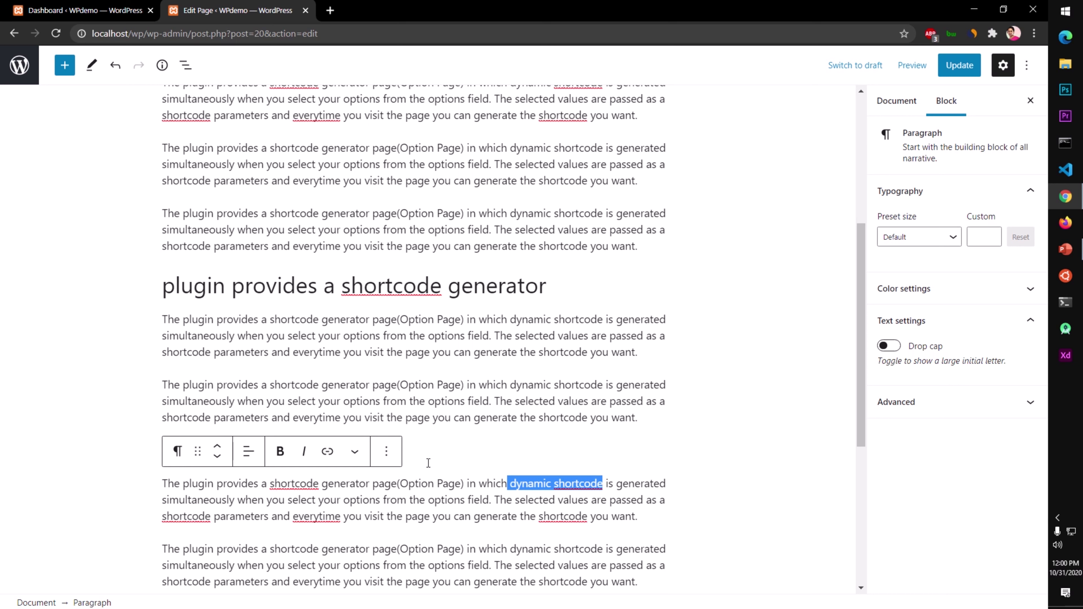
{"action": "left_click", "coordinate": [423, 455]}
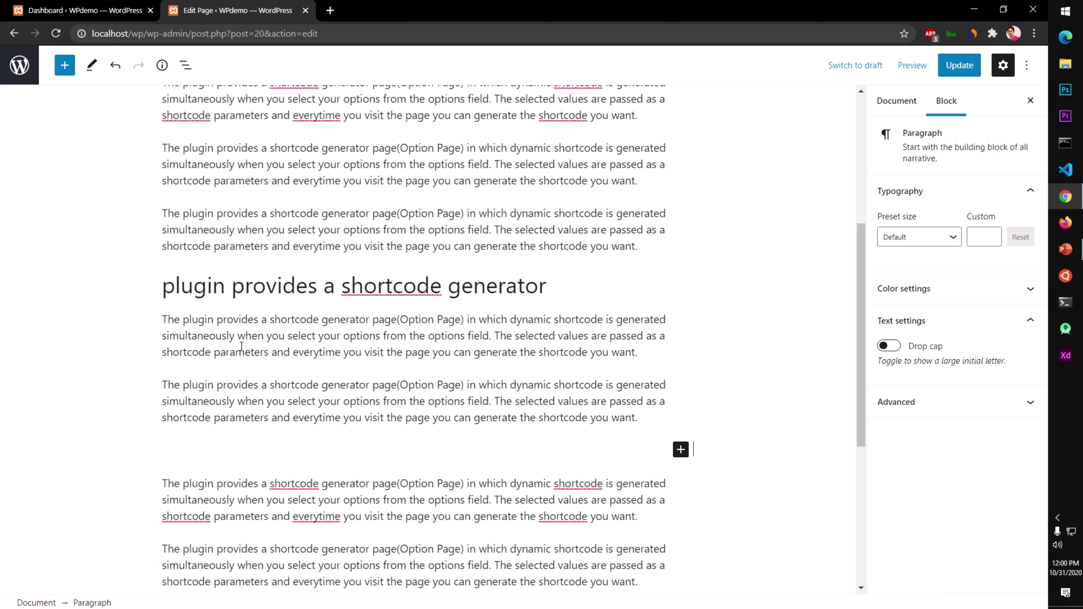
Step: Turn the empty paragraph into a Heading block, paste "dynamic shortcode" into it, and set its level to H3
{"action": "left_click", "coordinate": [249, 453]}
{"action": "type", "text": "/s"}
{"action": "key", "text": "BackSpace"}
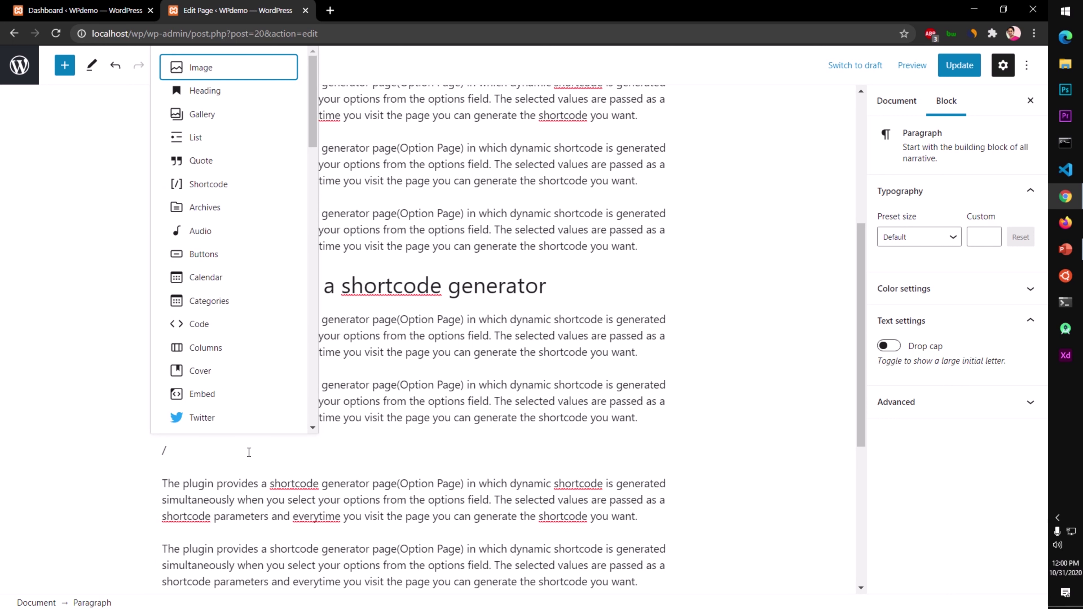
{"action": "type", "text": "/"}
{"action": "key", "text": "BackSpace"}
{"action": "type", "text": "head"}
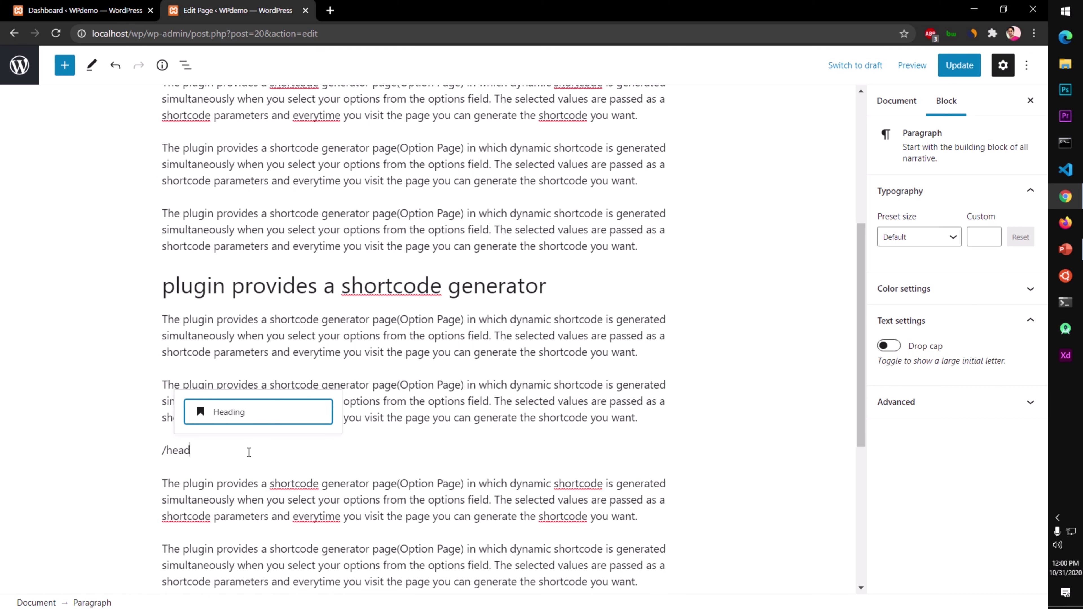
{"action": "key", "text": "Return"}
{"action": "key", "text": "ctrl+v"}
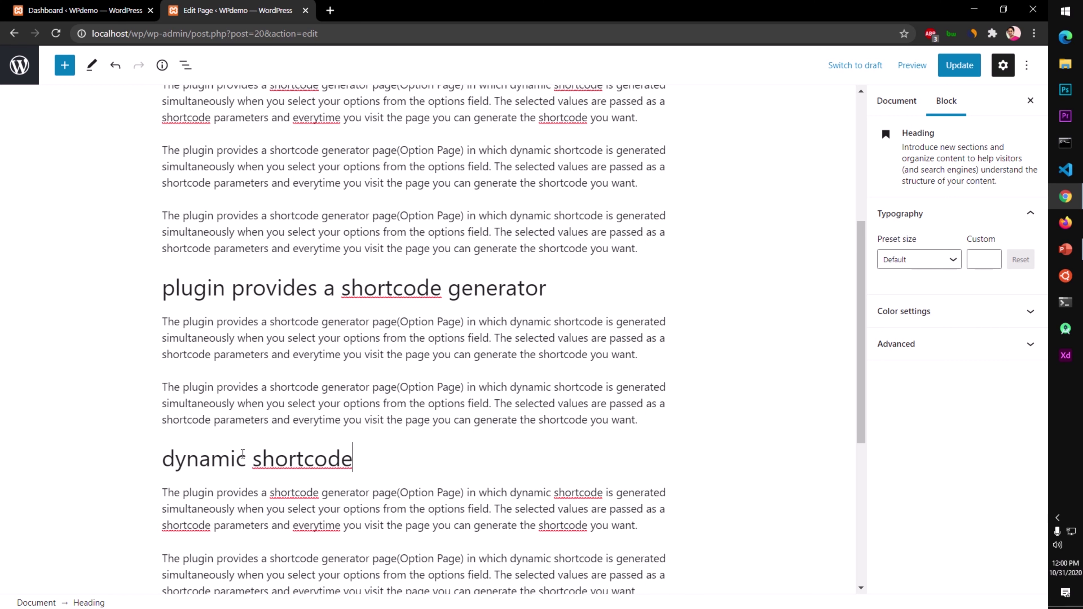
{"action": "left_click", "coordinate": [261, 421]}
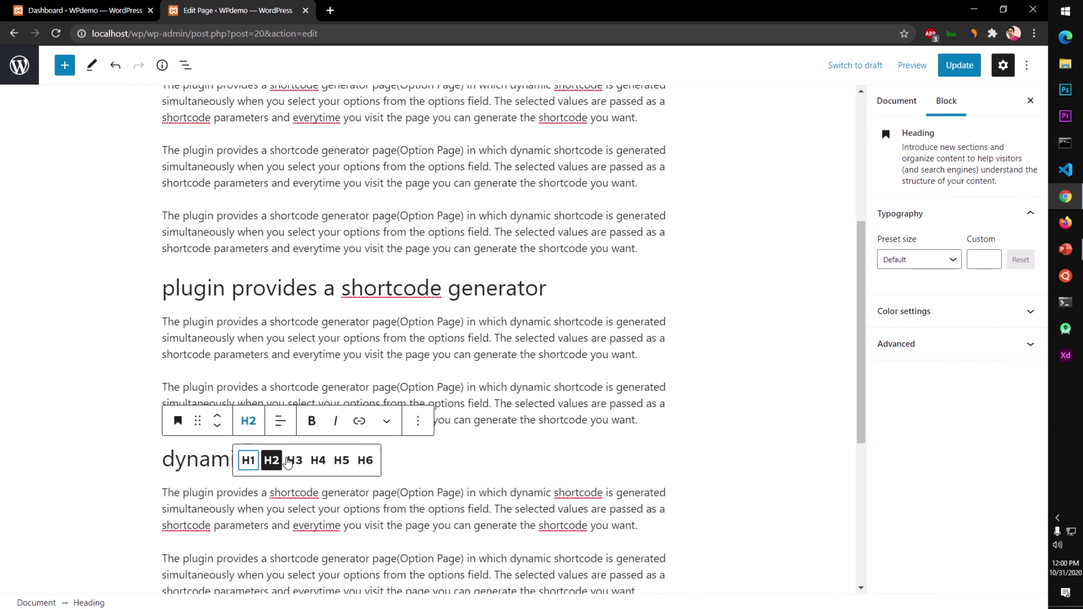
{"action": "left_click", "coordinate": [295, 460]}
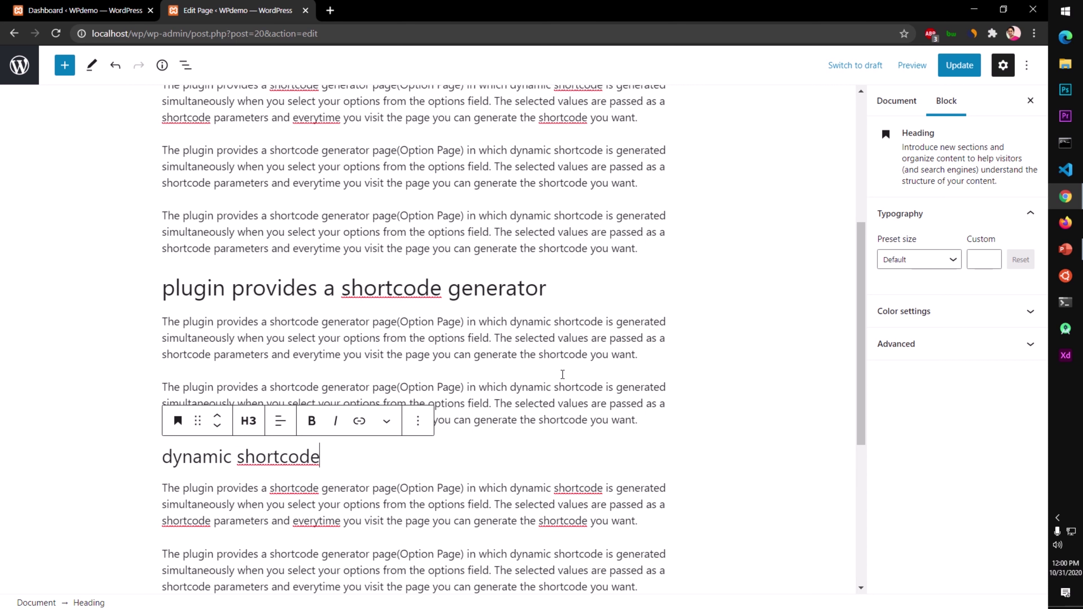
Step: Update A Child Page and view it on the site to review the added headings and paragraphs
{"action": "left_click", "coordinate": [559, 384]}
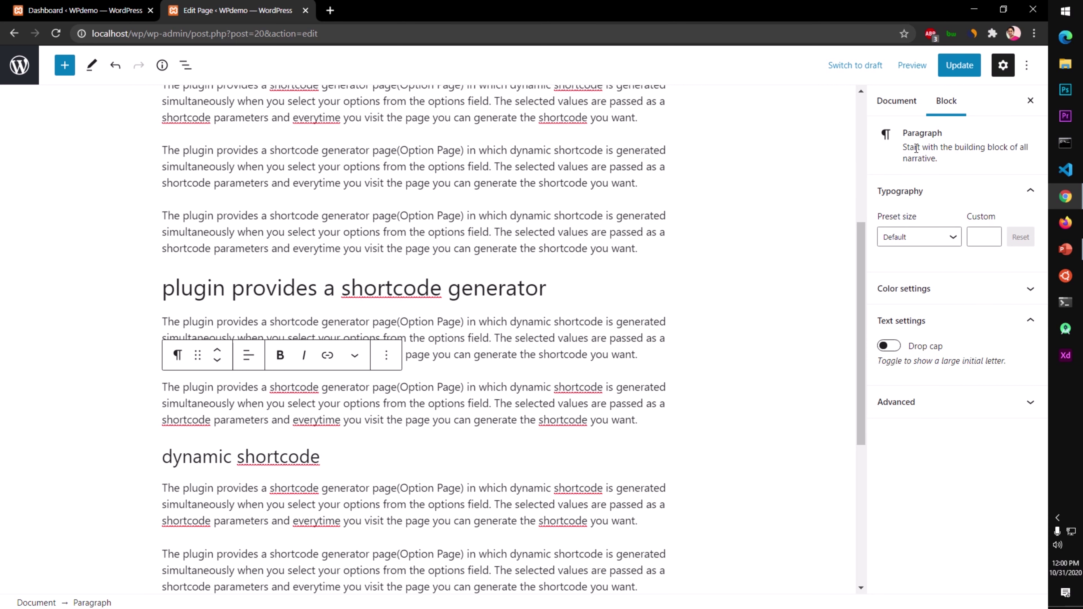
{"action": "left_click", "coordinate": [966, 67]}
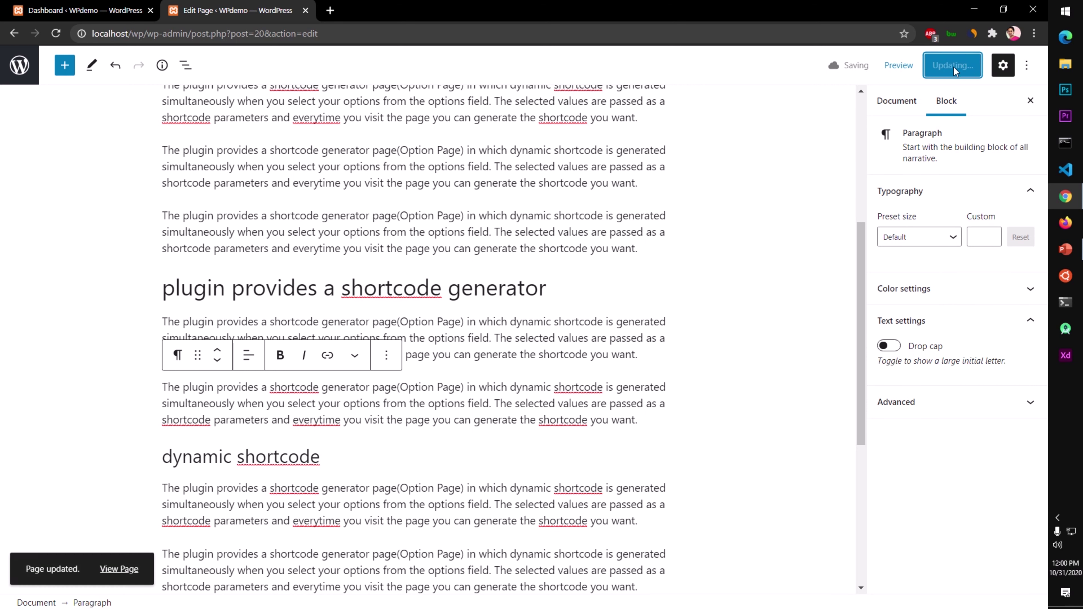
{"action": "left_click", "coordinate": [118, 570]}
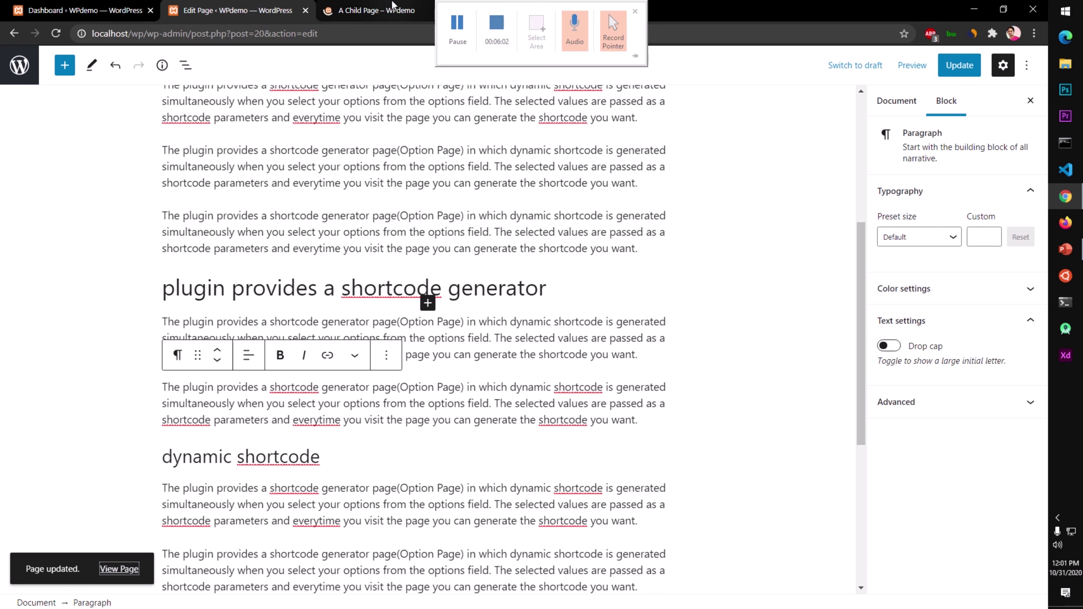
{"action": "left_click", "coordinate": [393, 6]}
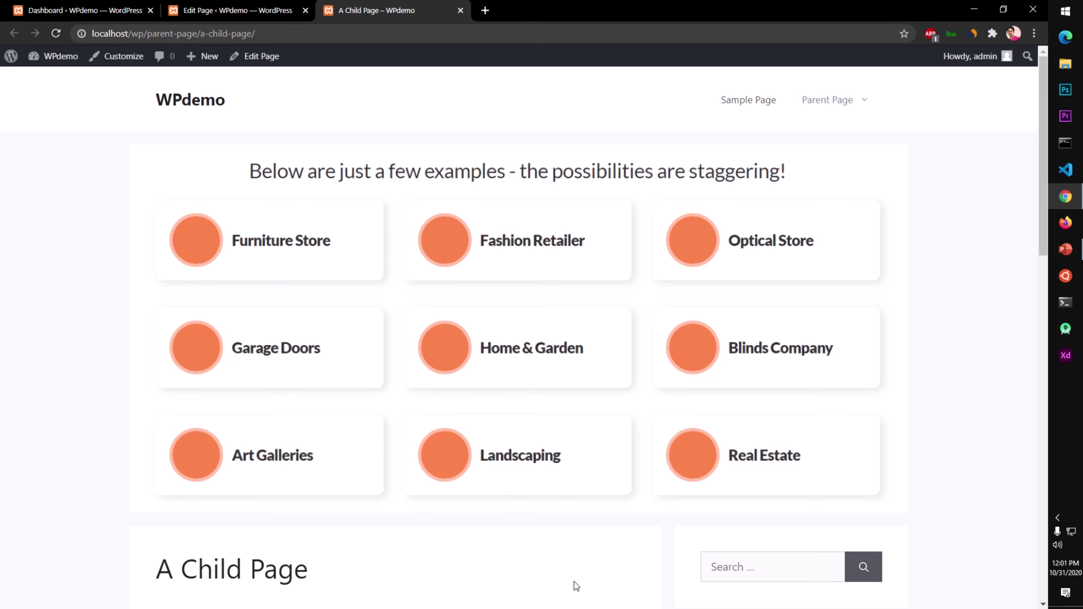
{"action": "scroll", "coordinate": [566, 583], "scroll_direction": "down", "scroll_amount": 10}
{"action": "scroll", "coordinate": [565, 579], "scroll_direction": "down", "scroll_amount": 5}
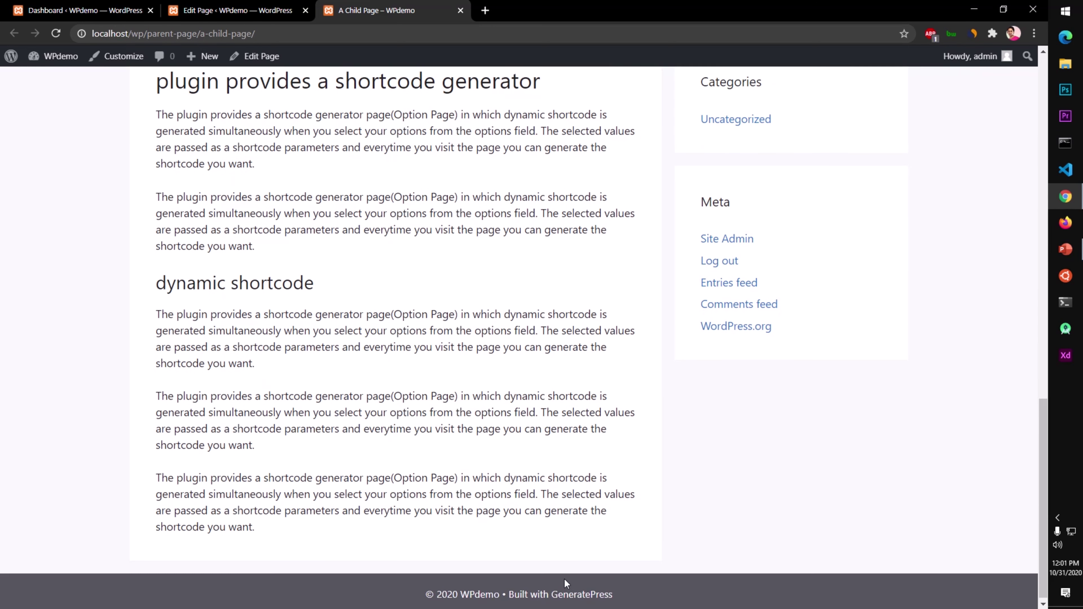
{"action": "scroll", "coordinate": [565, 579], "scroll_direction": "up", "scroll_amount": 7}
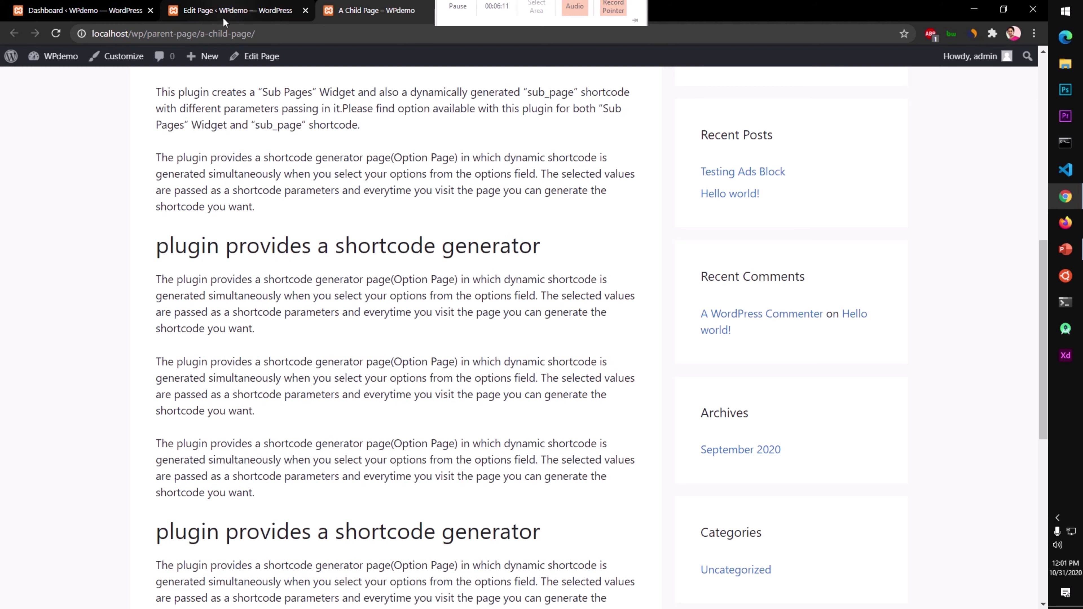
Step: Search for new plugins with the keyword "table content" and install and activate LuckyWP Table of Contents
{"action": "left_click", "coordinate": [81, 10]}
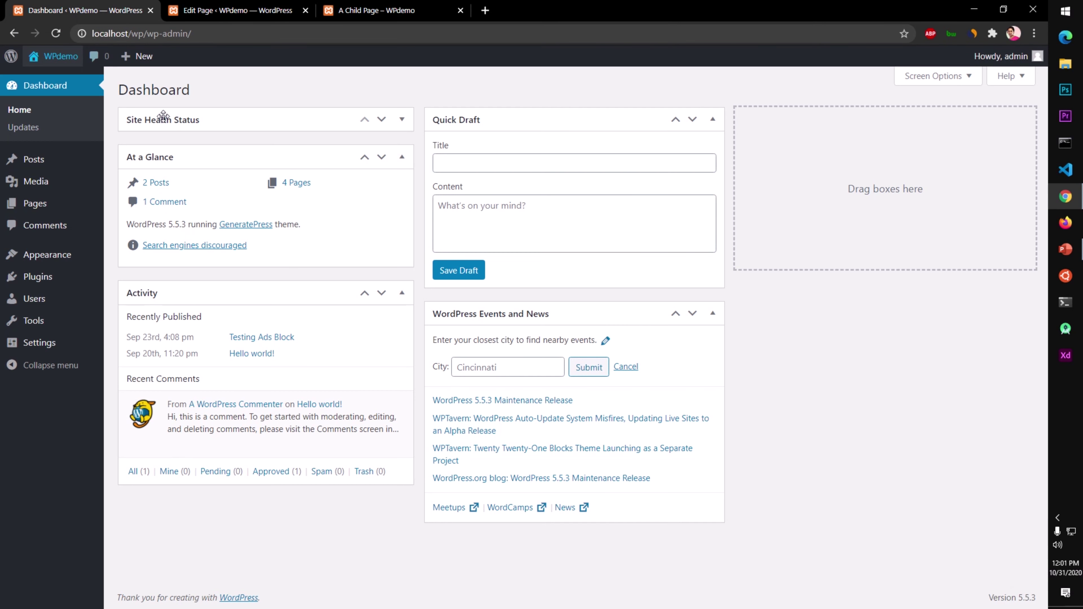
{"action": "mouse_move", "coordinate": [36, 279]}
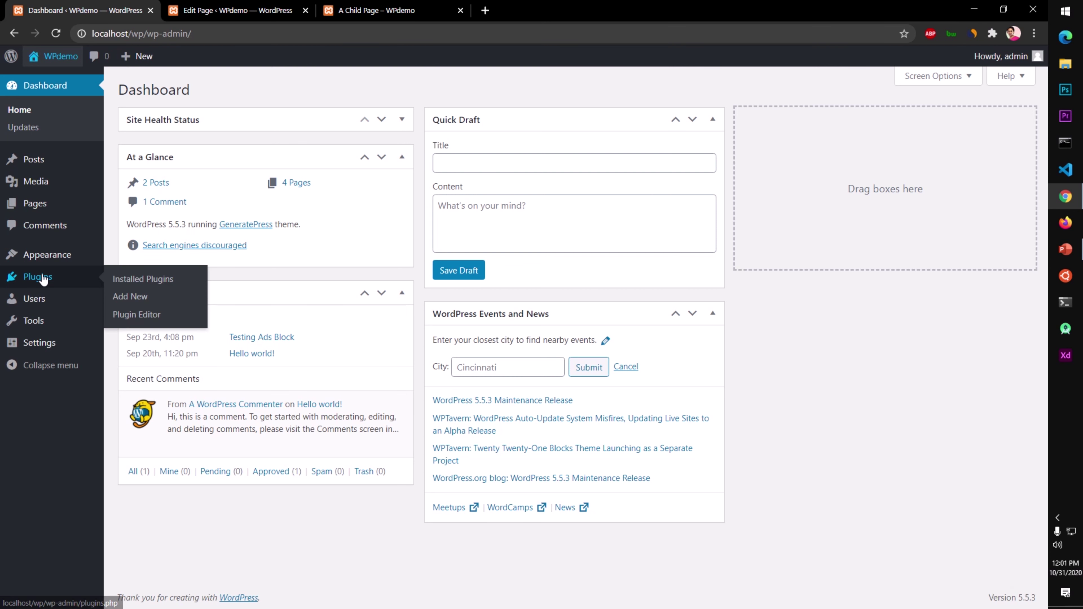
{"action": "left_click", "coordinate": [132, 297]}
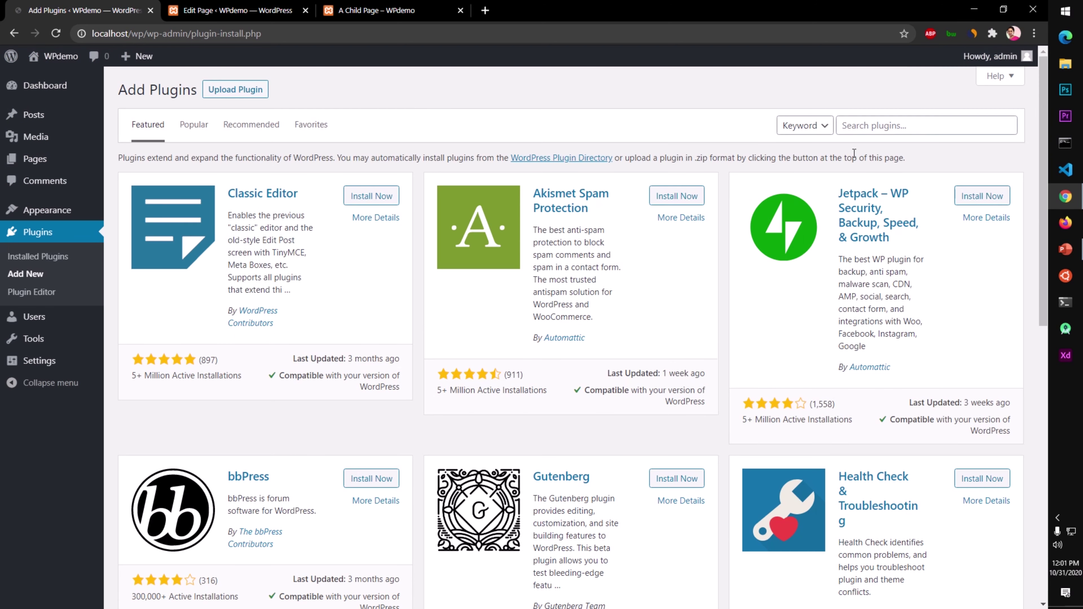
{"action": "left_click", "coordinate": [869, 126]}
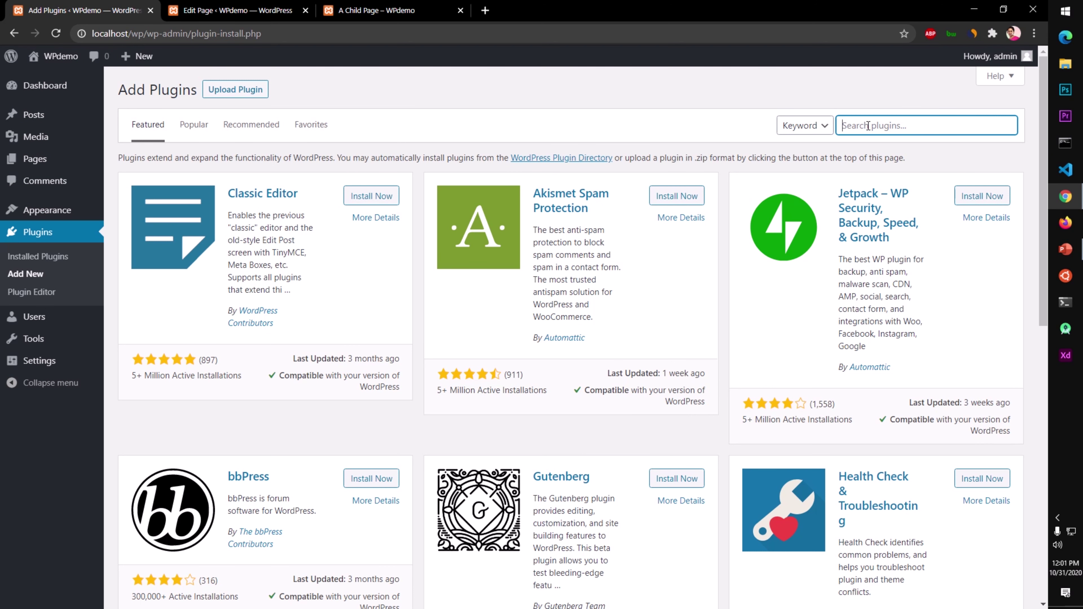
{"action": "type", "text": "table content"}
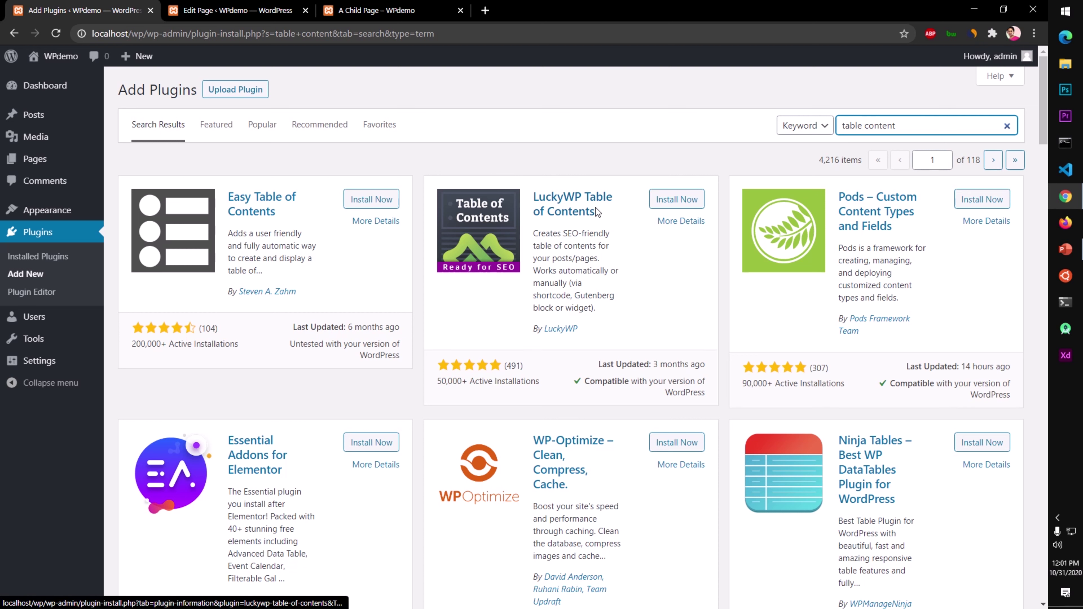
{"action": "left_click", "coordinate": [678, 199]}
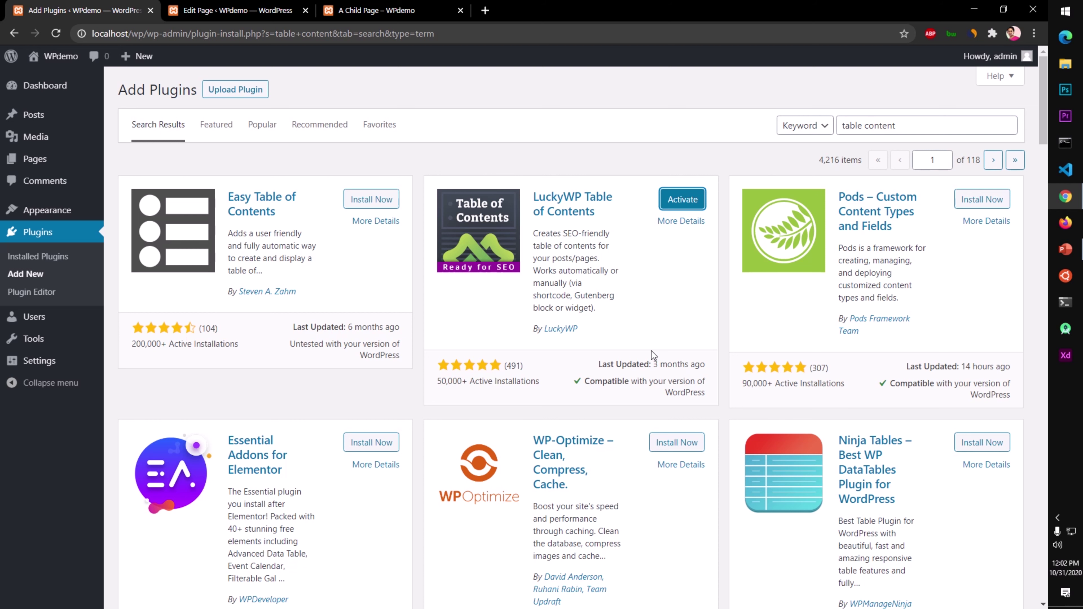
{"action": "left_click", "coordinate": [687, 205]}
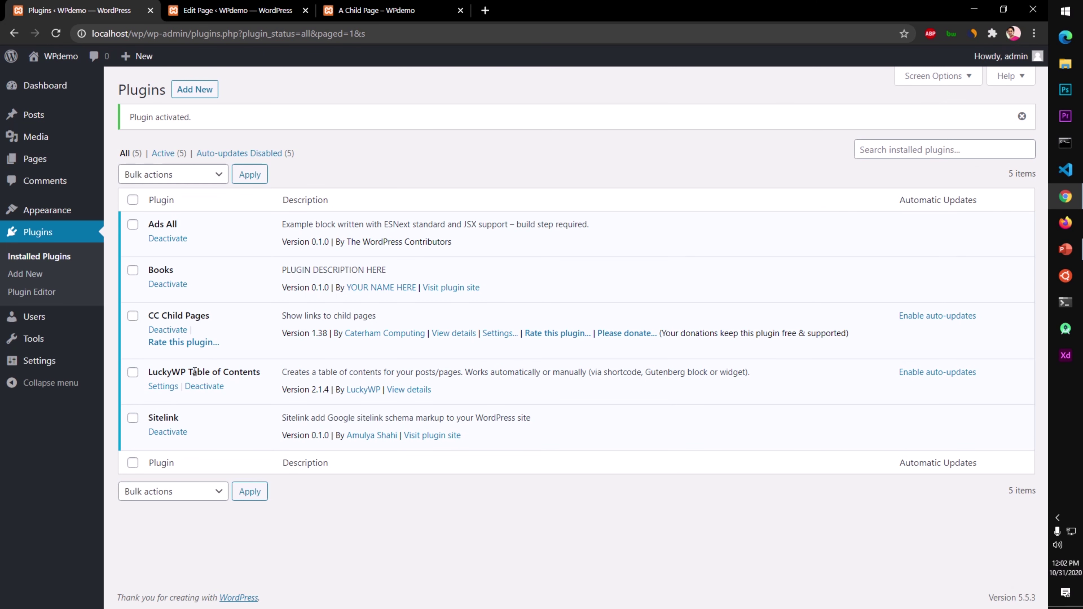
Step: Open the LuckyWP Table of Contents settings and review the General options, including Numeration, header title, show/hide labels and scroll behavior
{"action": "left_click", "coordinate": [162, 386]}
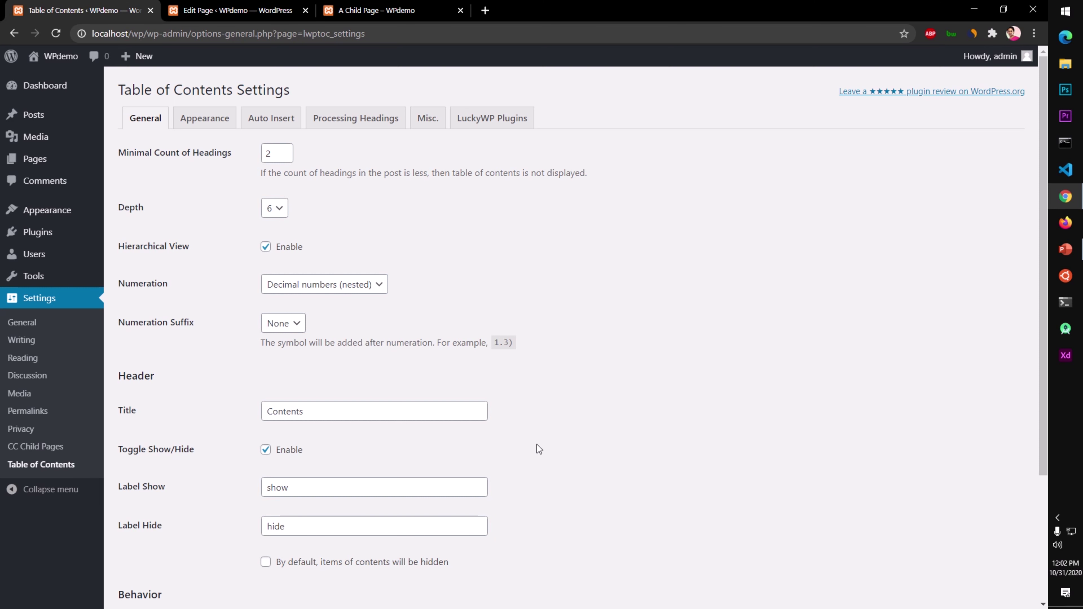
{"action": "scroll", "coordinate": [536, 445], "scroll_direction": "down", "scroll_amount": 1}
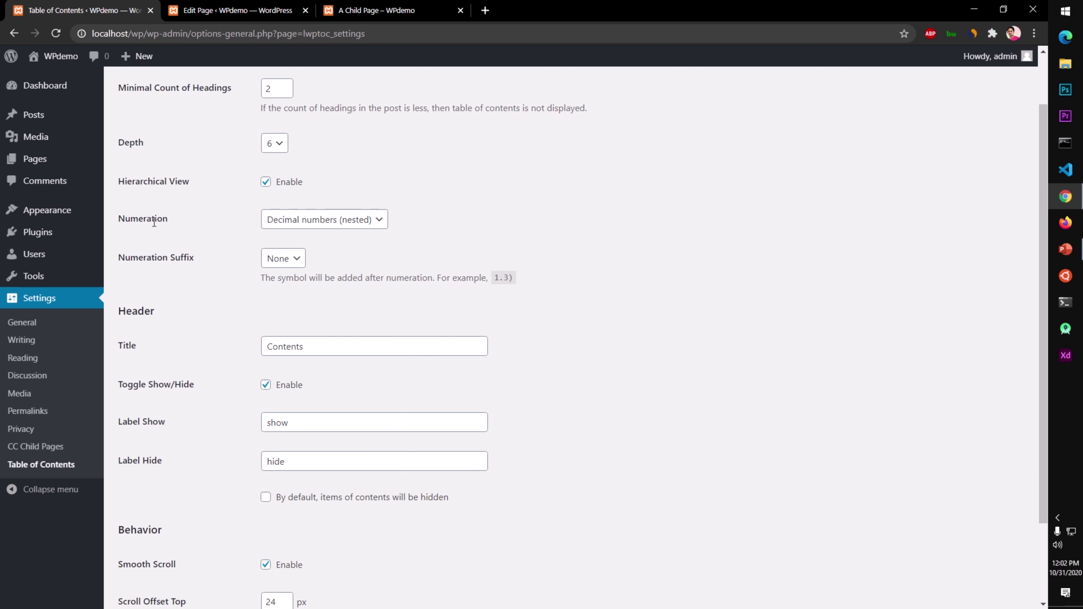
{"action": "left_click", "coordinate": [329, 219]}
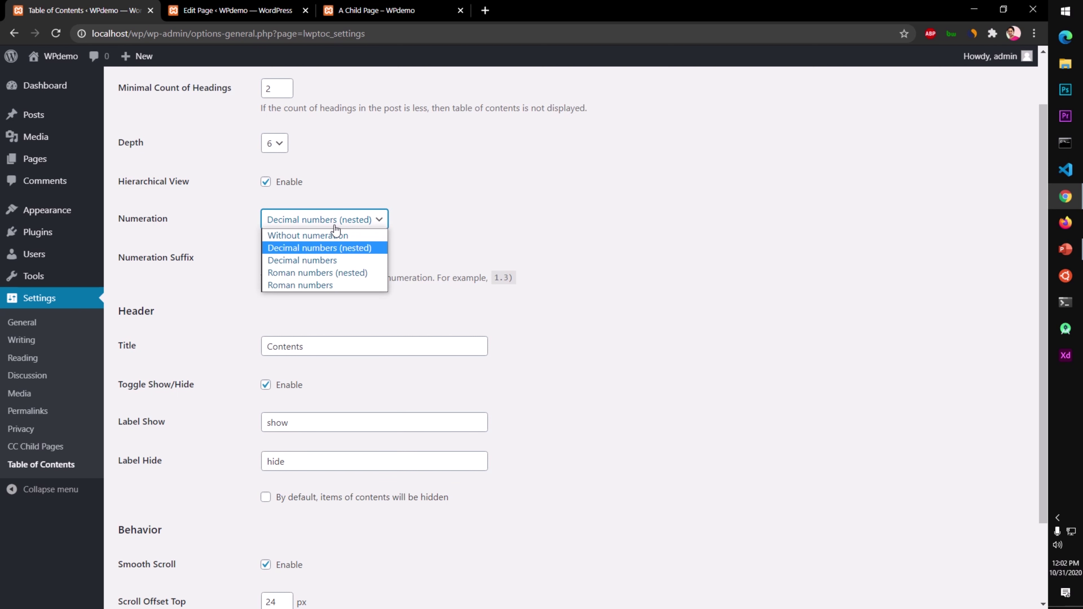
{"action": "left_click", "coordinate": [486, 228]}
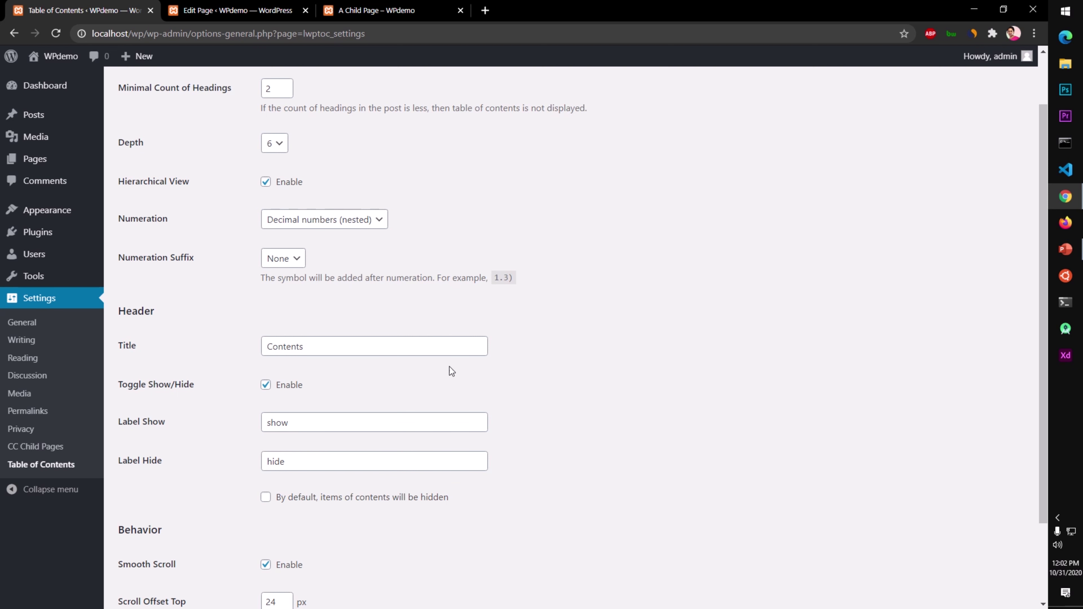
{"action": "scroll", "coordinate": [422, 513], "scroll_direction": "down", "scroll_amount": 2}
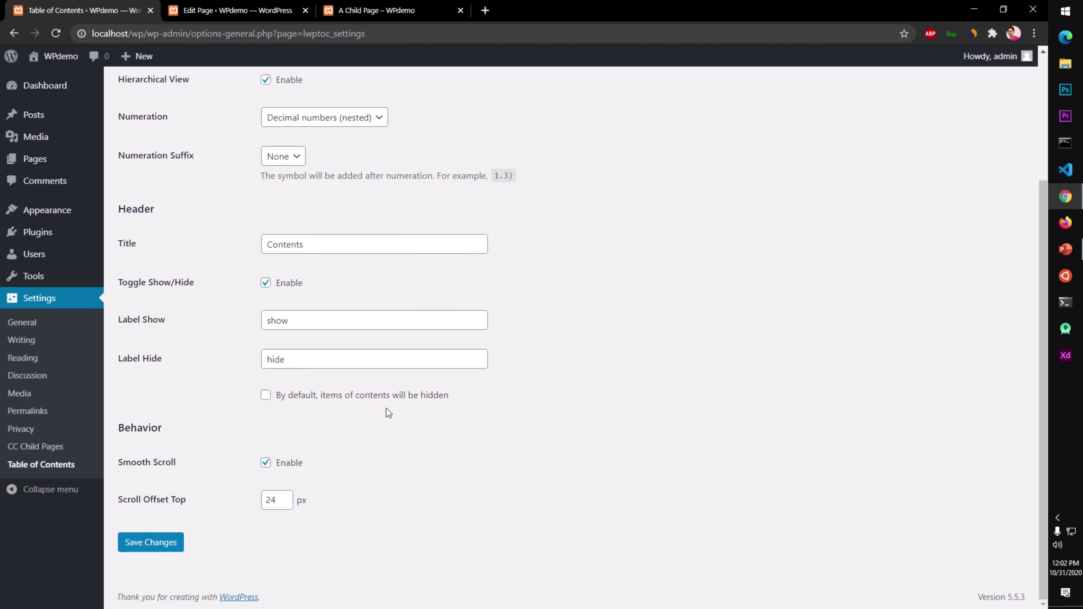
{"action": "scroll", "coordinate": [385, 408], "scroll_direction": "up", "scroll_amount": 3}
{"action": "left_click", "coordinate": [333, 374]}
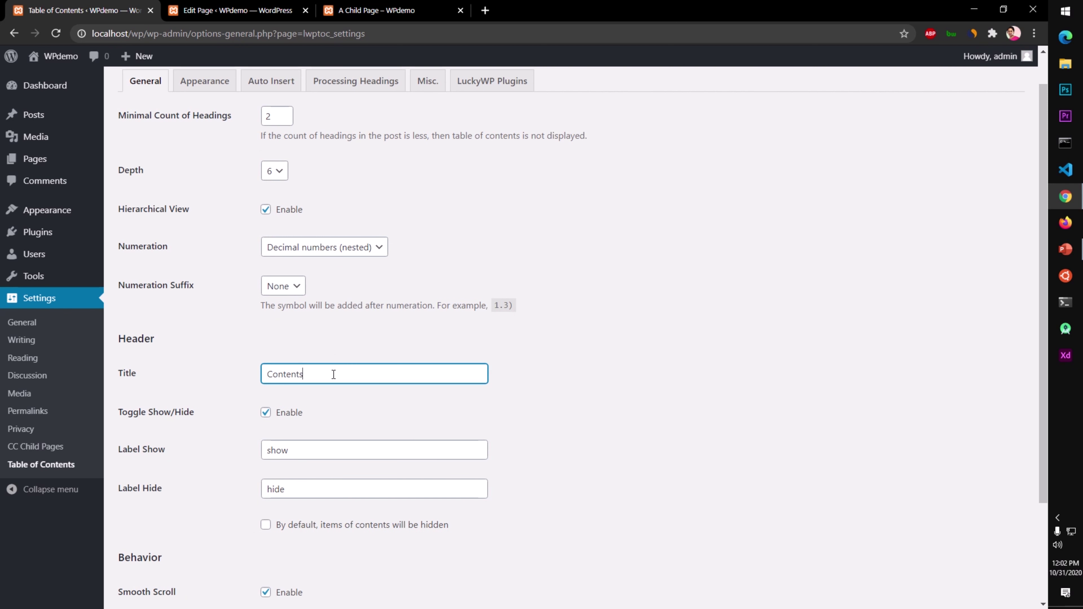
{"action": "left_click", "coordinate": [515, 375]}
{"action": "scroll", "coordinate": [568, 401], "scroll_direction": "up", "scroll_amount": 1}
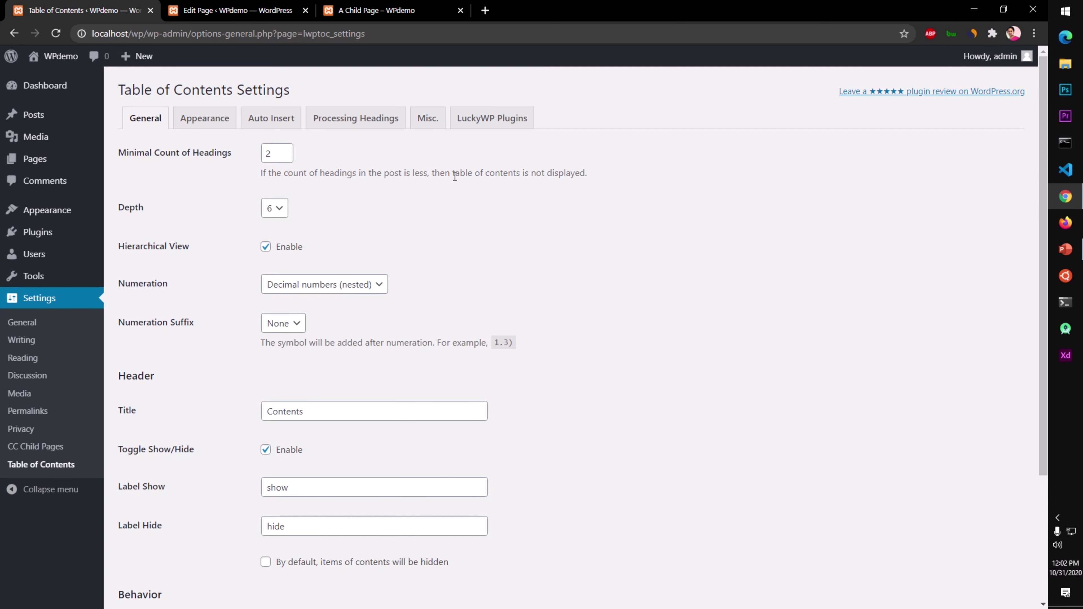
Step: Review the Appearance settings of the table of contents, including width, float, font sizes, color scheme and color overrides
{"action": "left_click", "coordinate": [204, 120]}
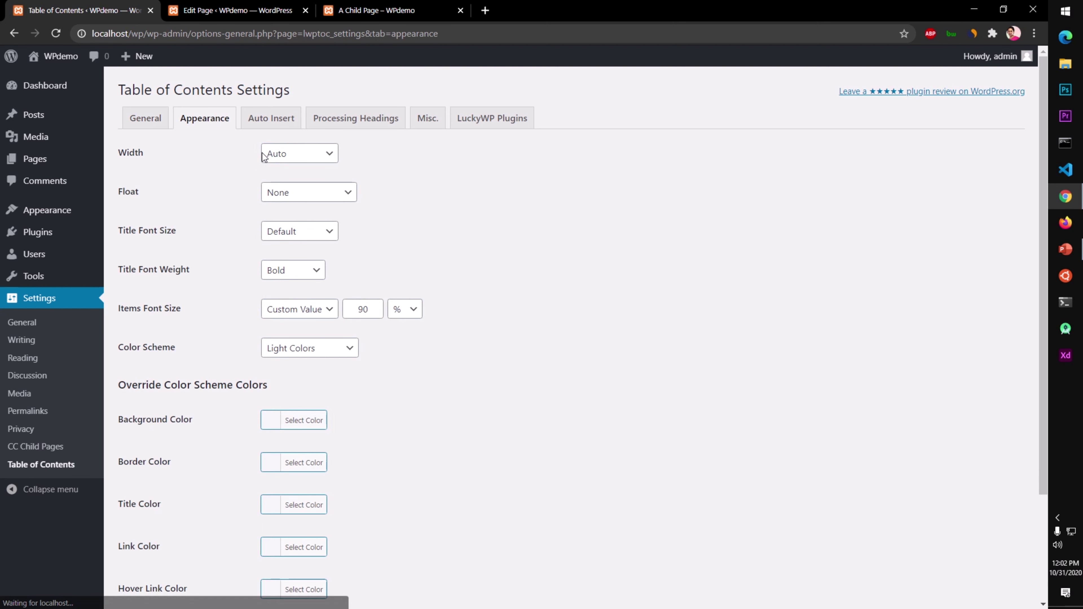
{"action": "scroll", "coordinate": [363, 519], "scroll_direction": "down", "scroll_amount": 3}
{"action": "scroll", "coordinate": [362, 519], "scroll_direction": "up", "scroll_amount": 4}
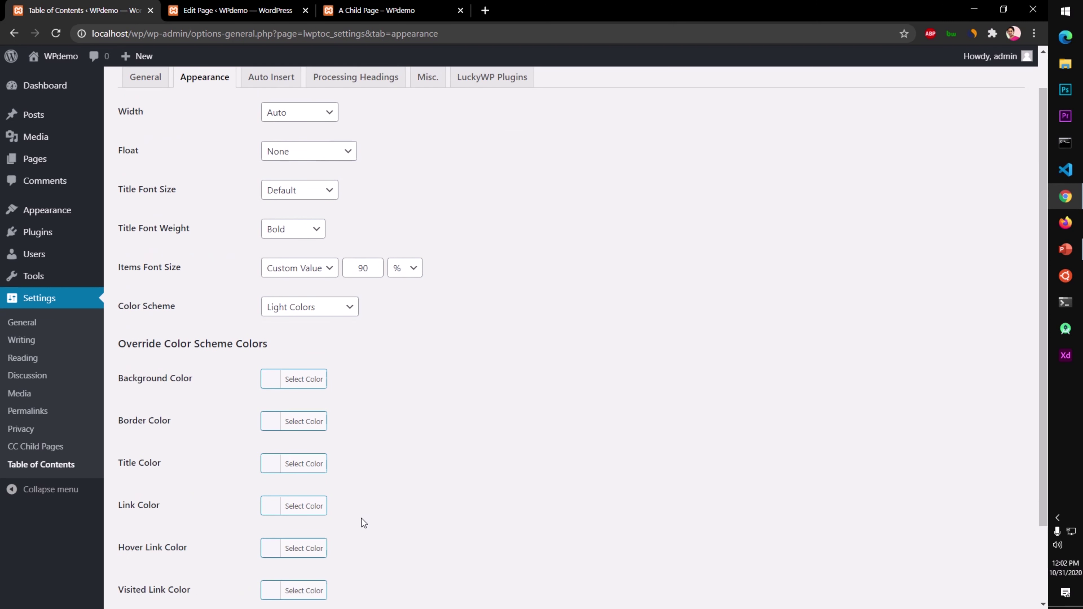
Step: Enable automatic insertion of the table of contents after the first heading for posts and pages, and save the settings
{"action": "left_click", "coordinate": [262, 123]}
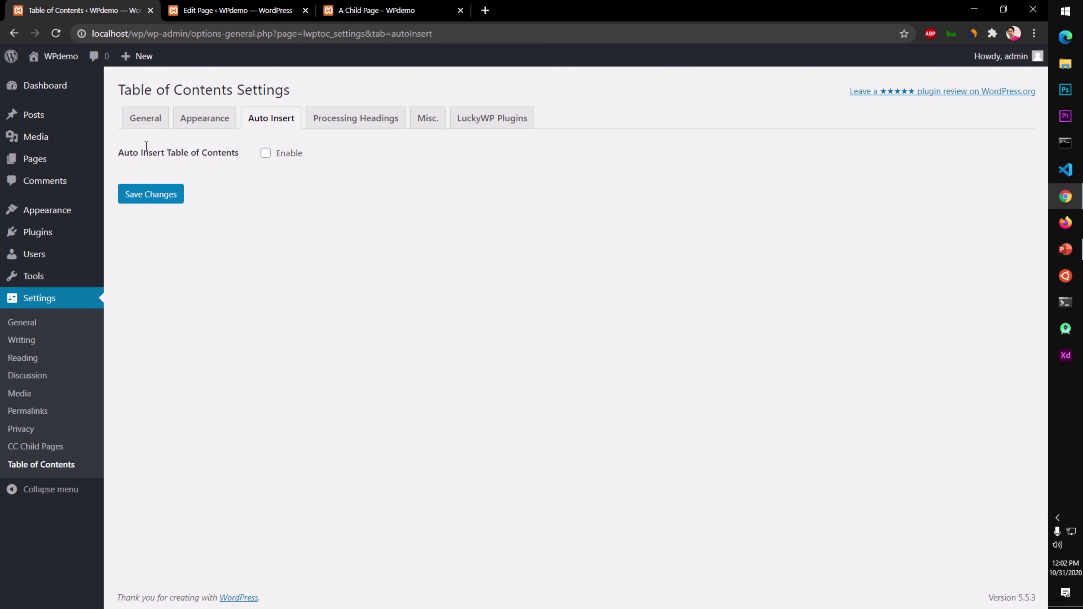
{"action": "left_click", "coordinate": [265, 154]}
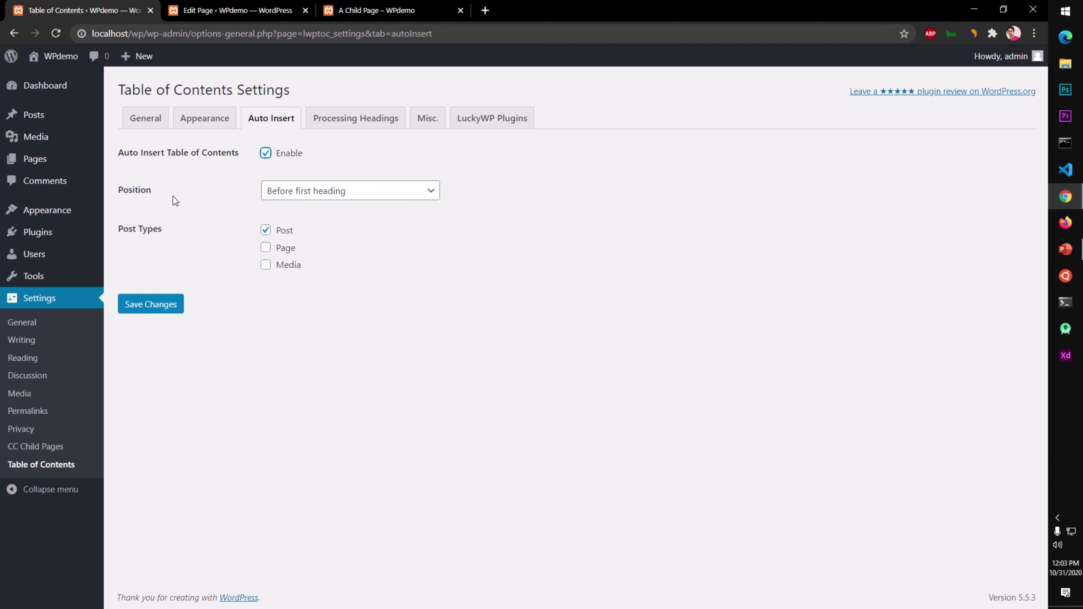
{"action": "left_click", "coordinate": [268, 251]}
{"action": "left_click", "coordinate": [334, 192]}
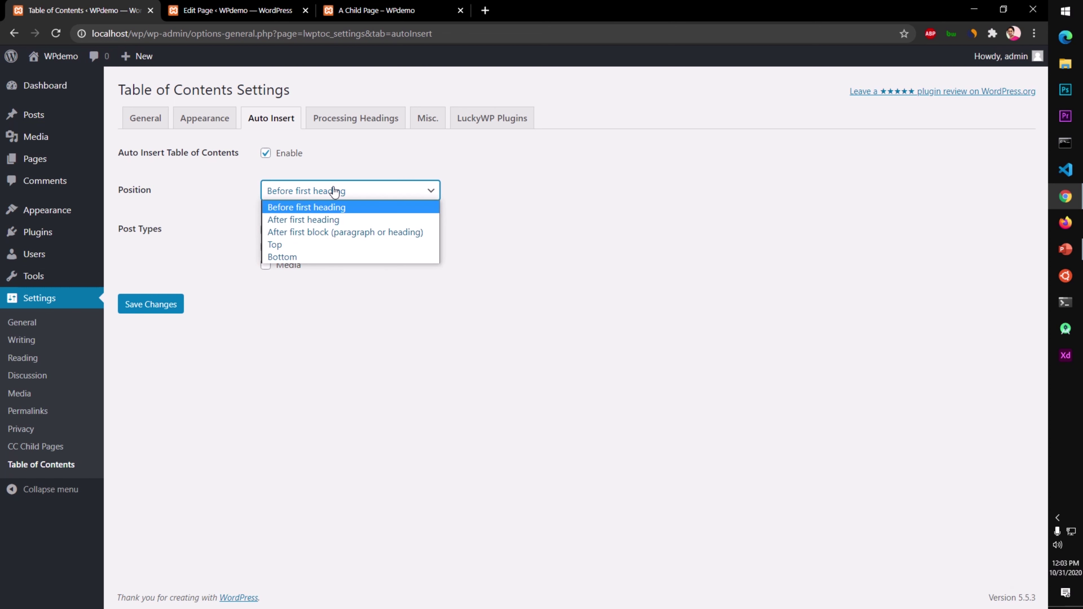
{"action": "left_click", "coordinate": [342, 219]}
{"action": "left_click", "coordinate": [165, 305]}
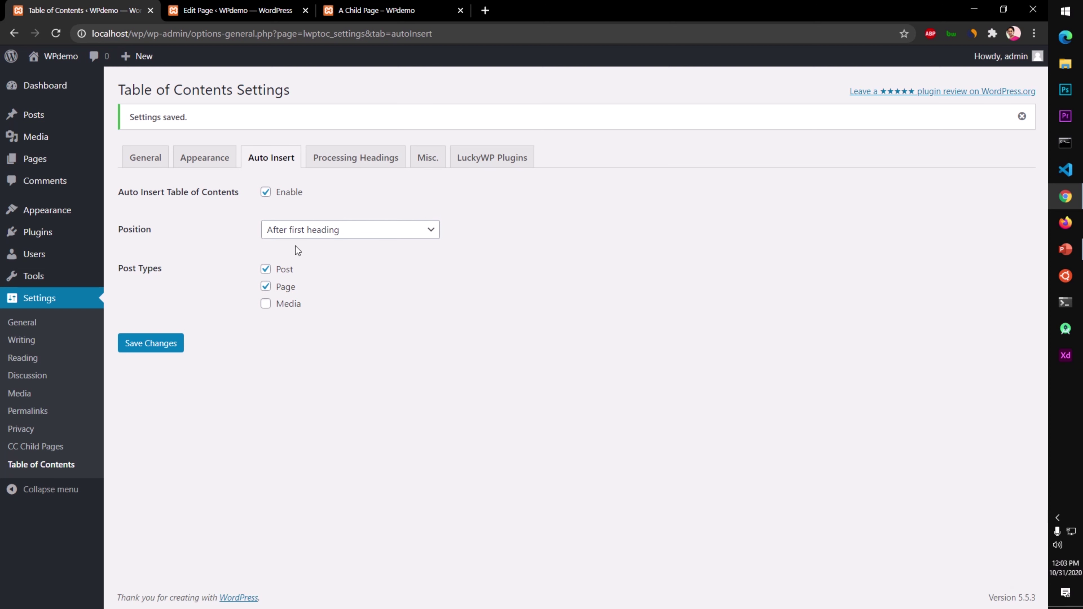
Step: Set headings to always be processed for the Post and Page post types, and save the settings
{"action": "left_click", "coordinate": [336, 161]}
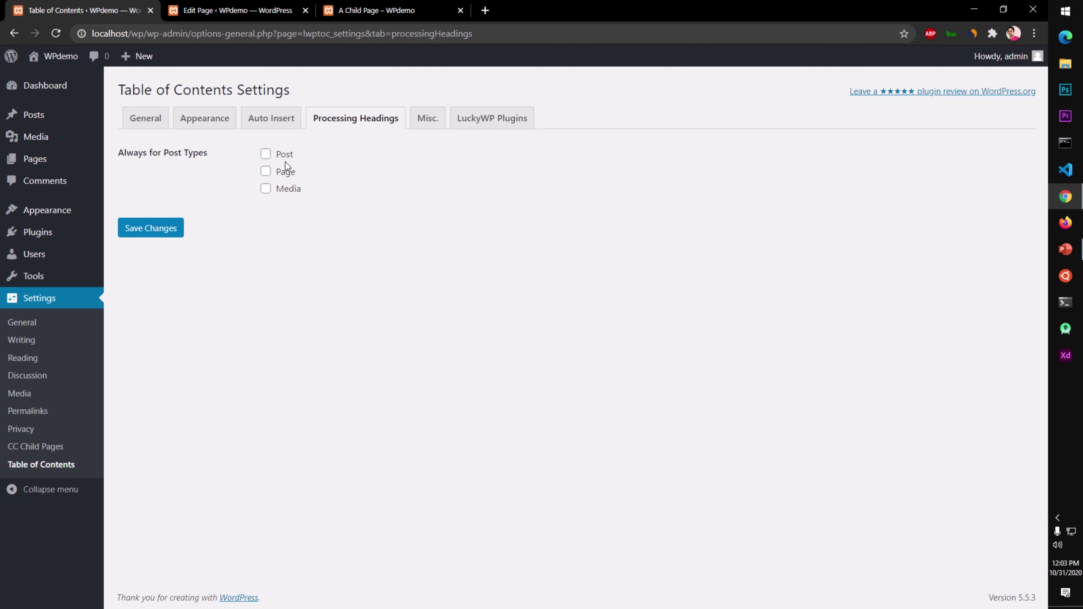
{"action": "left_click", "coordinate": [270, 158]}
{"action": "left_click", "coordinate": [270, 173]}
{"action": "left_click", "coordinate": [128, 240]}
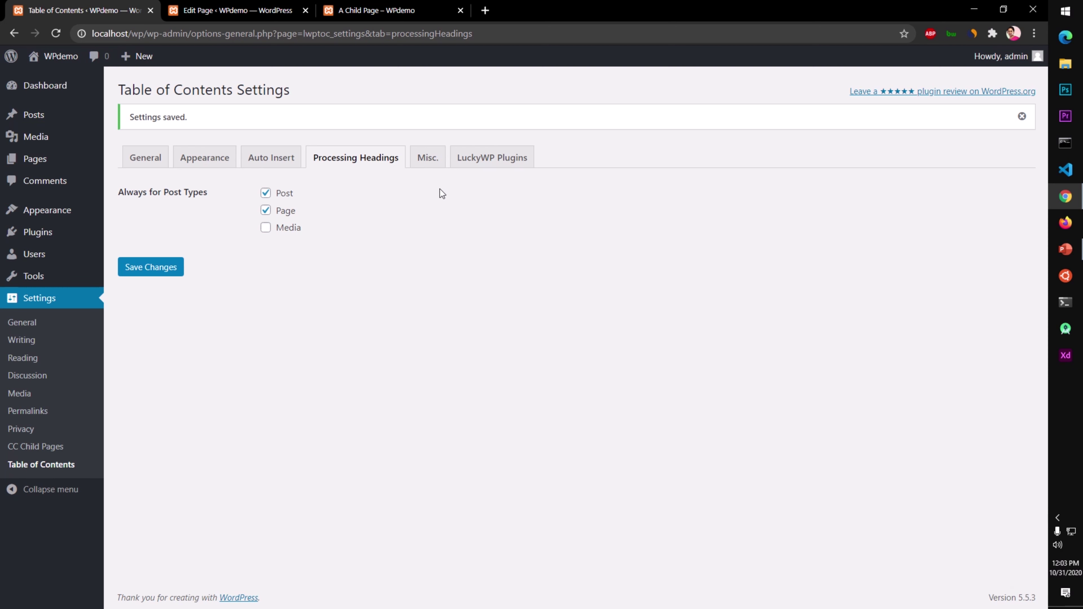
Step: Review the Misc. settings, including skipped headings, hash format, SEO options and list markup tags
{"action": "left_click", "coordinate": [431, 169]}
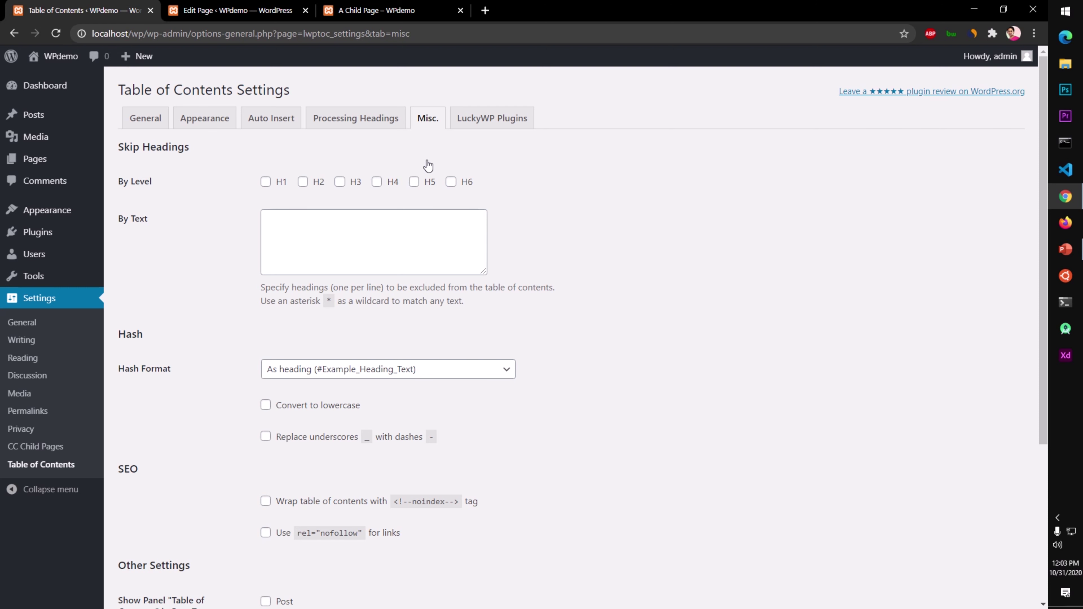
{"action": "scroll", "coordinate": [491, 480], "scroll_direction": "down", "scroll_amount": 7}
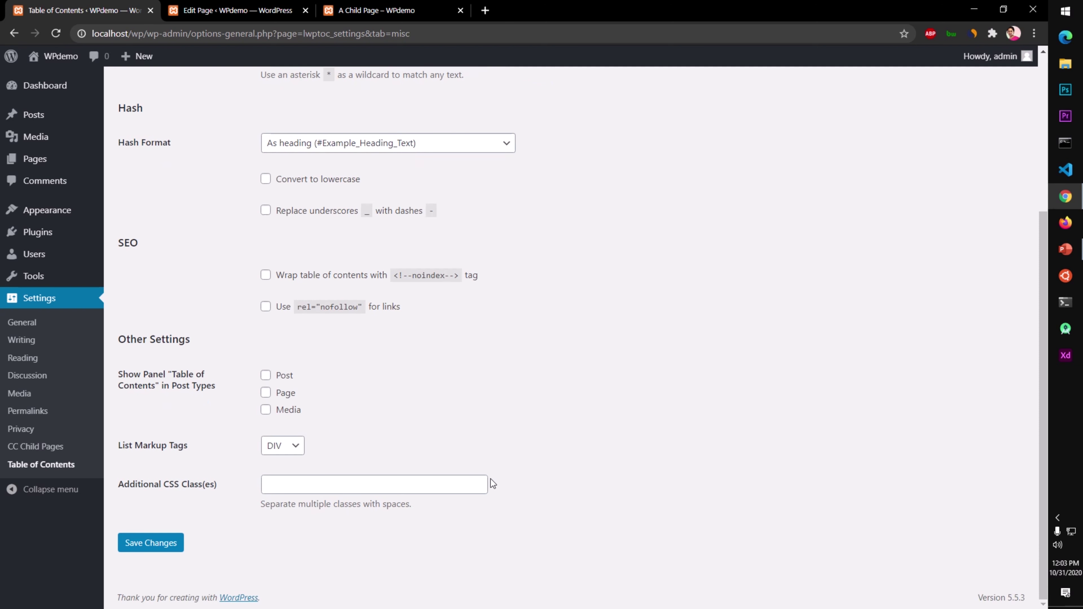
{"action": "scroll", "coordinate": [491, 479], "scroll_direction": "up", "scroll_amount": 7}
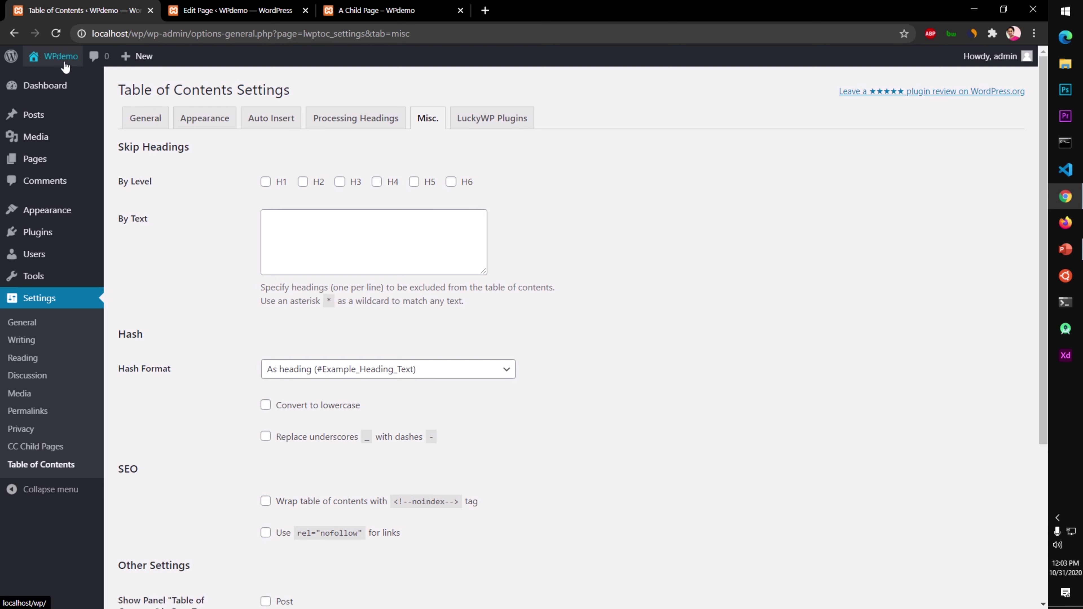
Step: Reload A Child Page on the site, examine the table of contents placed among its headings, and collapse the contents list
{"action": "left_click", "coordinate": [187, 17]}
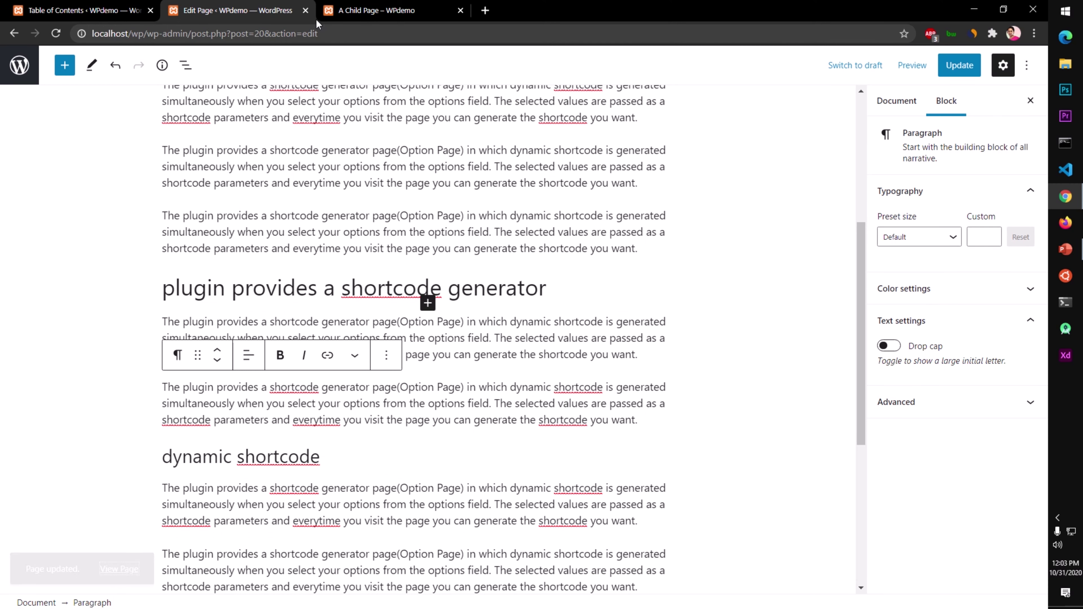
{"action": "left_click", "coordinate": [365, 12]}
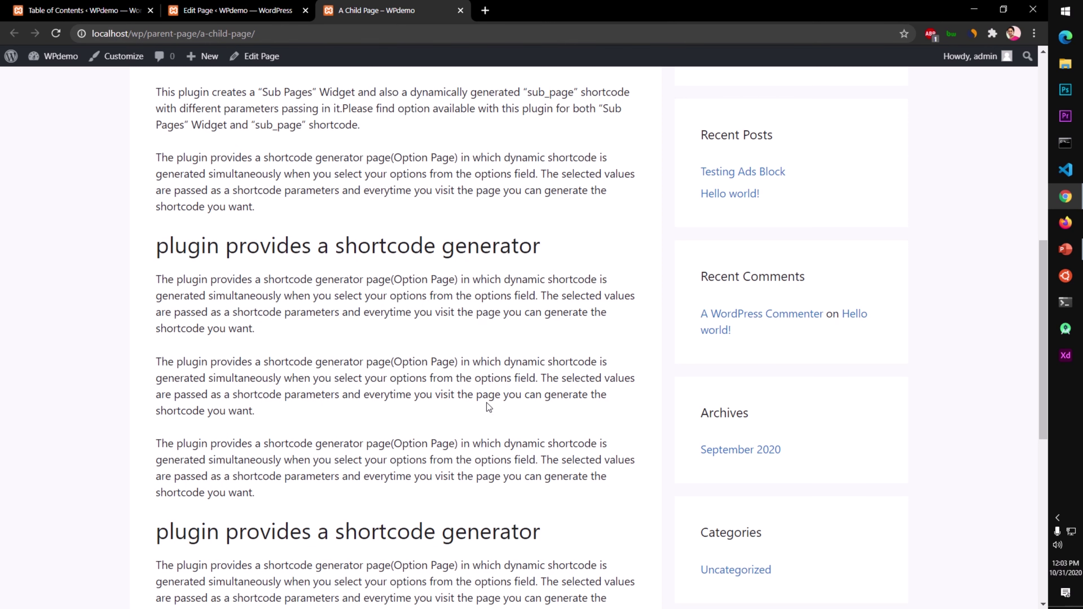
{"action": "key", "text": "F5"}
{"action": "scroll", "coordinate": [499, 470], "scroll_direction": "down", "scroll_amount": 2}
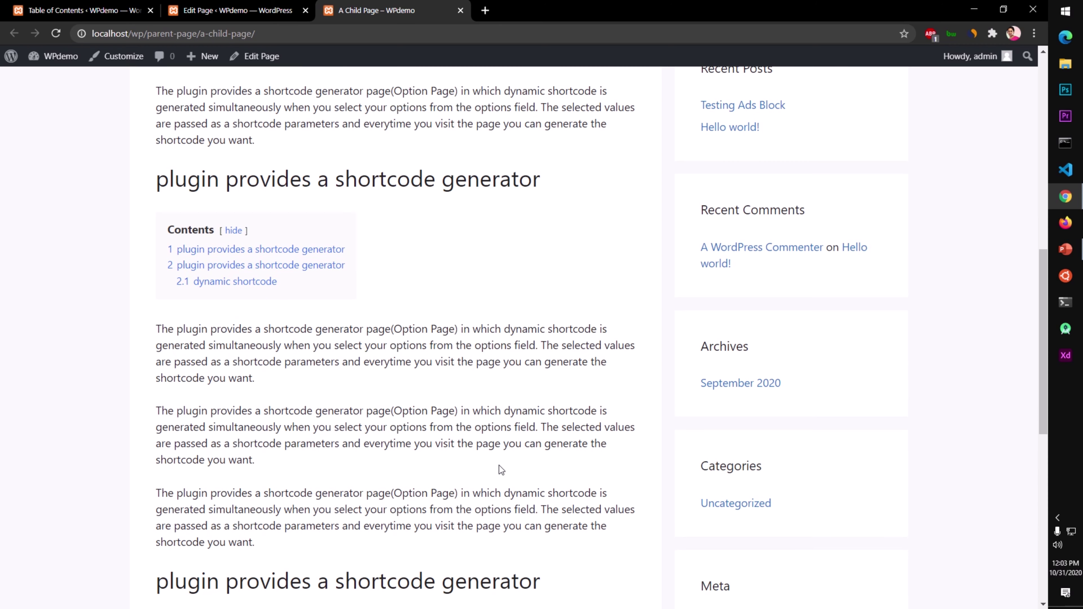
{"action": "scroll", "coordinate": [500, 470], "scroll_direction": "down", "scroll_amount": 10}
{"action": "scroll", "coordinate": [501, 470], "scroll_direction": "up", "scroll_amount": 2}
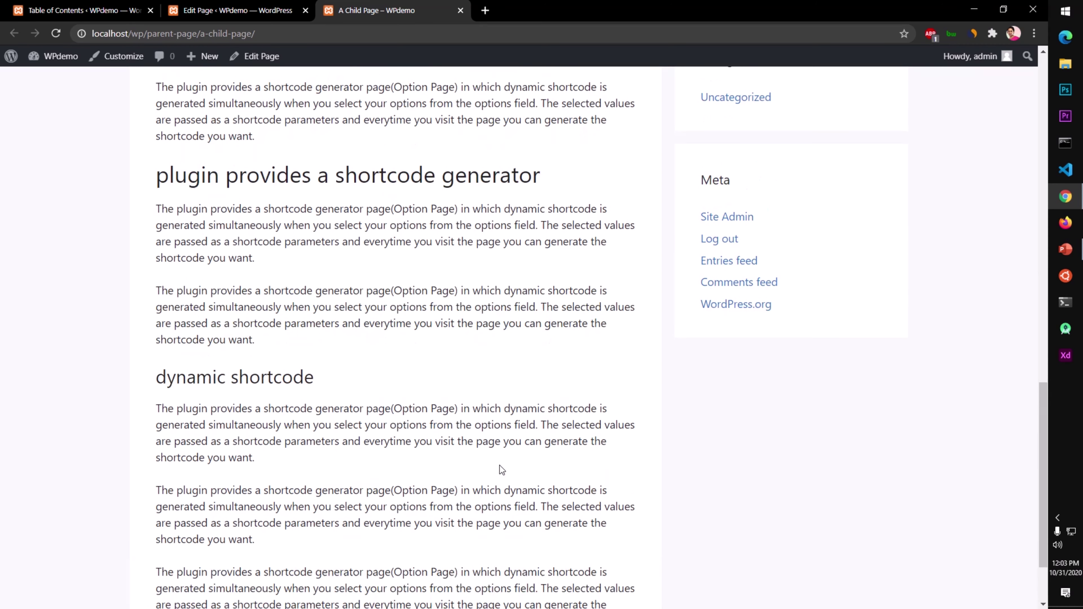
{"action": "scroll", "coordinate": [501, 470], "scroll_direction": "up", "scroll_amount": 15}
{"action": "scroll", "coordinate": [501, 470], "scroll_direction": "down", "scroll_amount": 5}
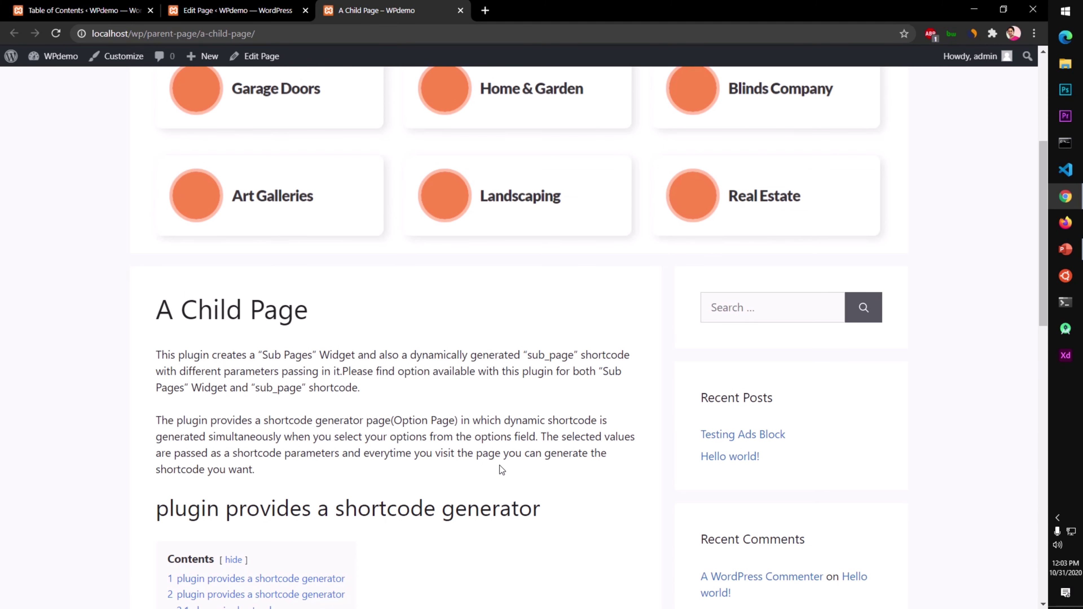
{"action": "scroll", "coordinate": [501, 470], "scroll_direction": "down", "scroll_amount": 8}
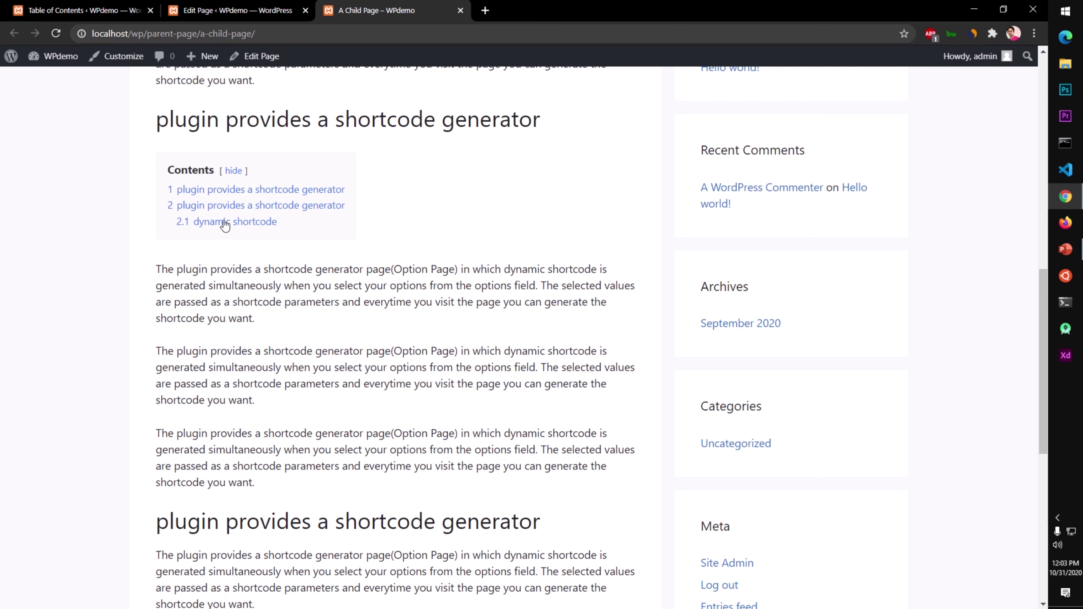
{"action": "left_click", "coordinate": [233, 171]}
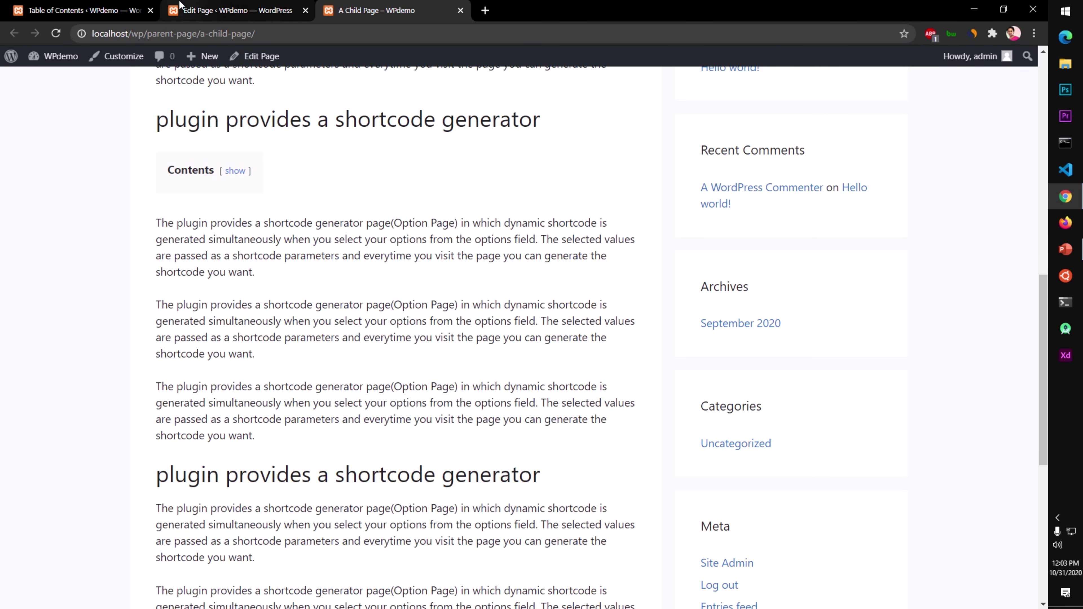
Step: Change the auto-insert position of the table of contents to Bottom and save the settings
{"action": "left_click", "coordinate": [181, 5]}
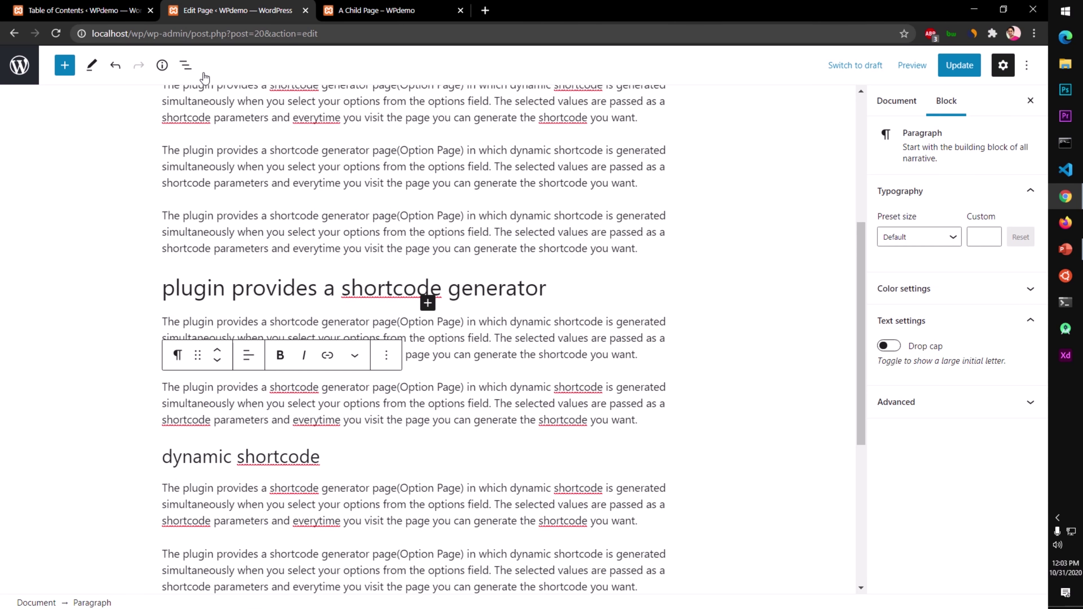
{"action": "left_click", "coordinate": [102, 12]}
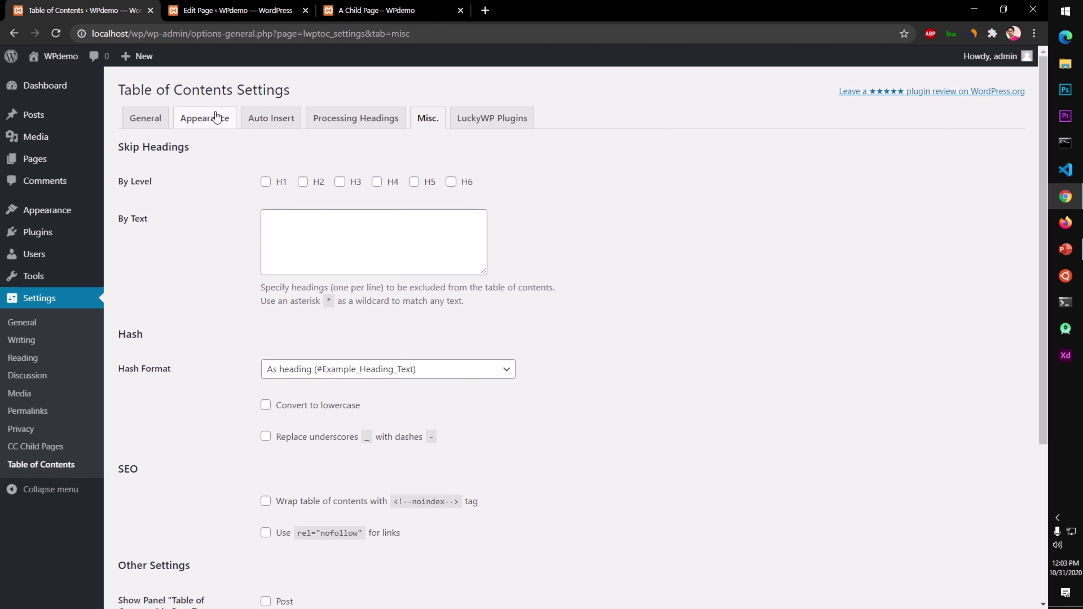
{"action": "left_click", "coordinate": [281, 123]}
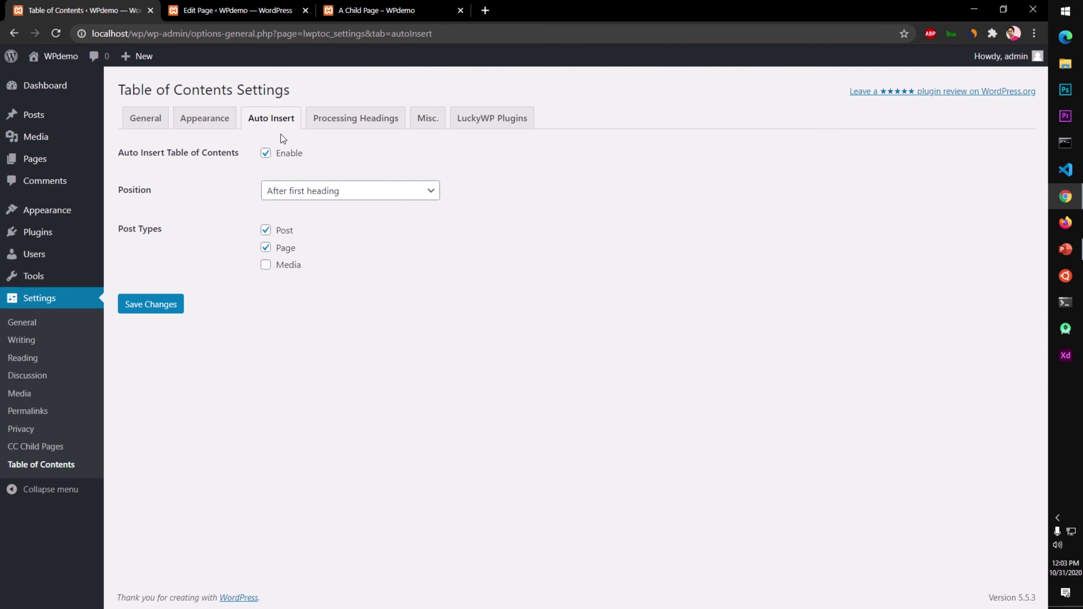
{"action": "left_click", "coordinate": [304, 192]}
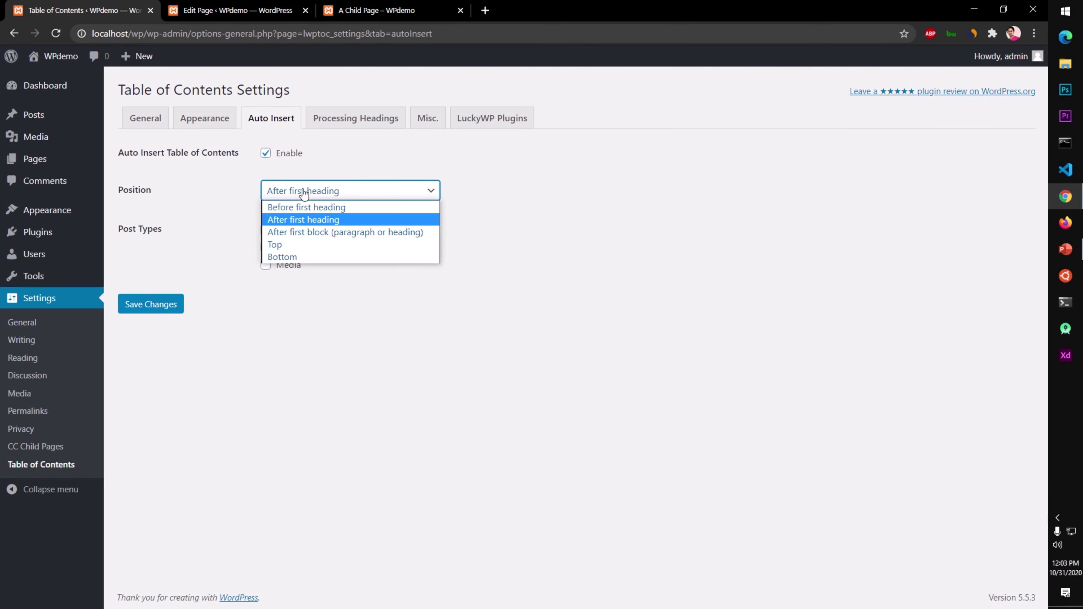
{"action": "left_click", "coordinate": [307, 257]}
{"action": "left_click", "coordinate": [147, 306]}
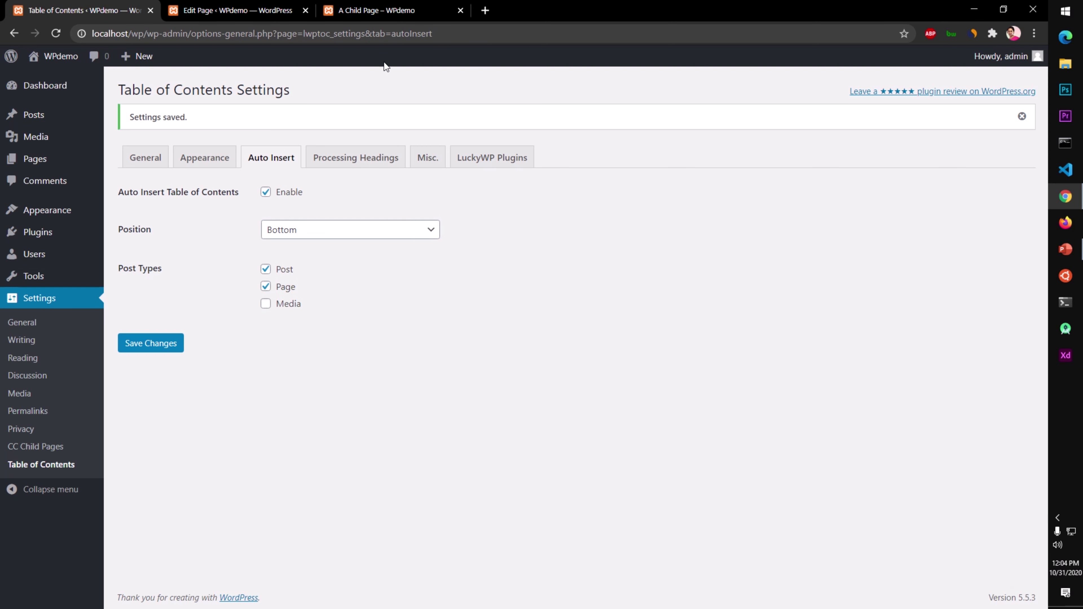
Step: Reload A Child Page, check the table of contents below the text, and test its hide and show toggle
{"action": "left_click", "coordinate": [386, 12]}
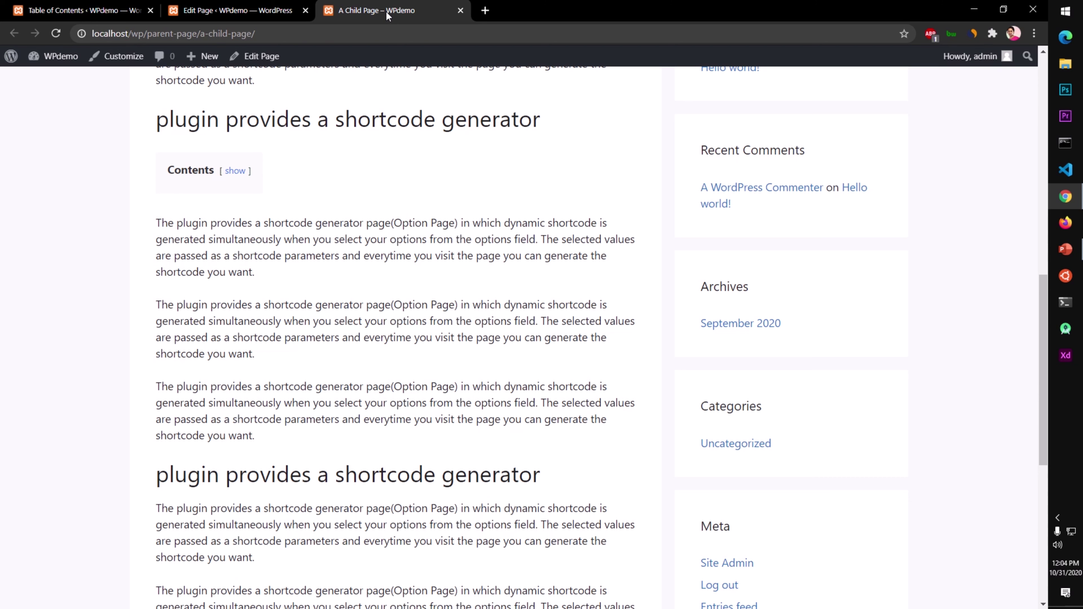
{"action": "key", "text": "F5"}
{"action": "scroll", "coordinate": [460, 205], "scroll_direction": "down", "scroll_amount": 6}
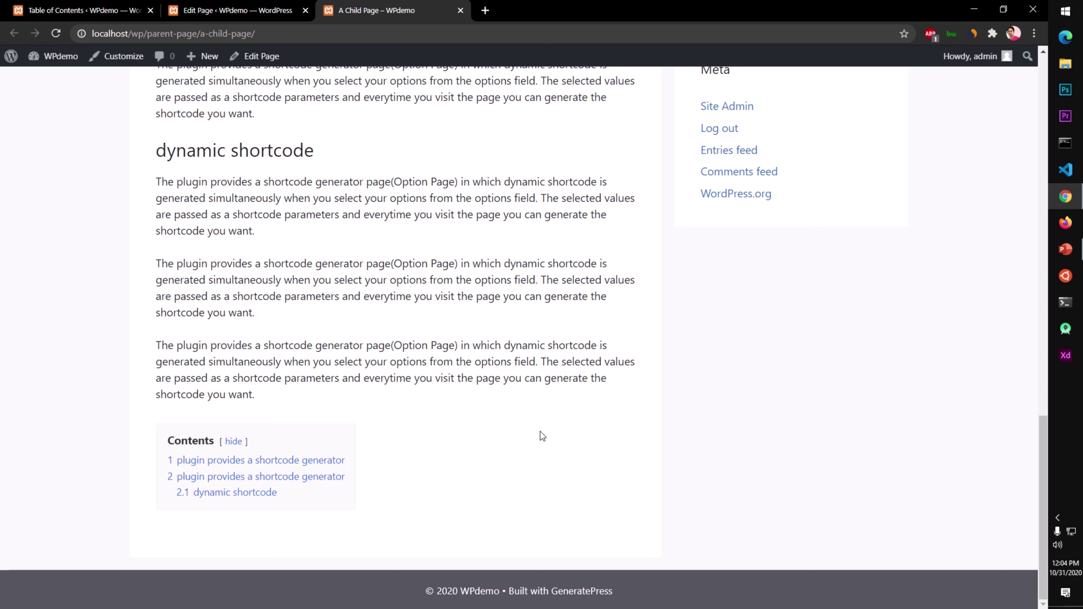
{"action": "left_click", "coordinate": [230, 493]}
{"action": "left_click", "coordinate": [231, 446]}
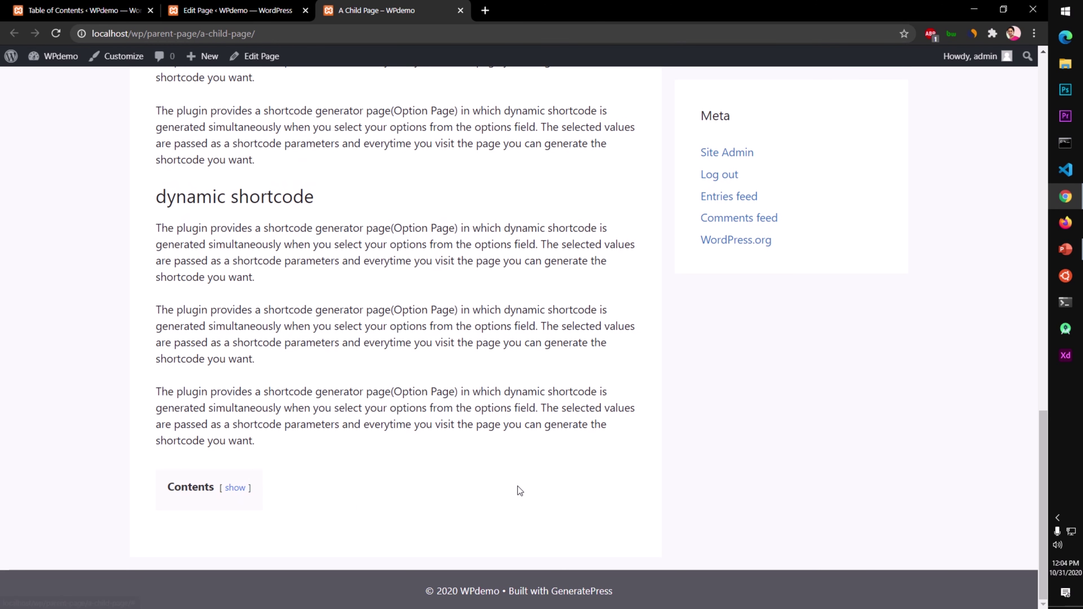
{"action": "scroll", "coordinate": [508, 469], "scroll_direction": "up", "scroll_amount": 15}
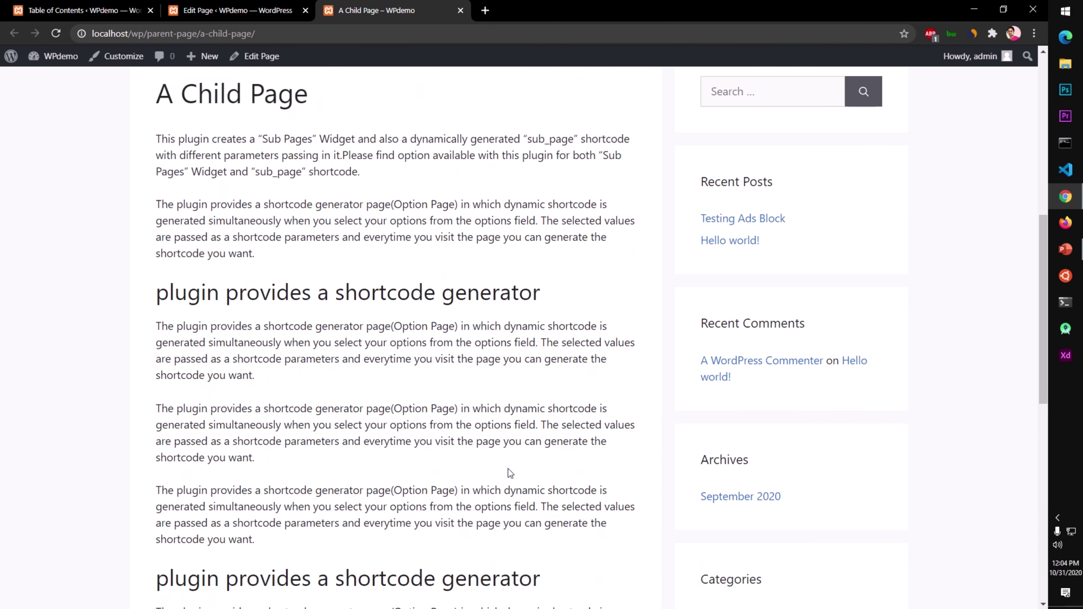
{"action": "scroll", "coordinate": [508, 468], "scroll_direction": "down", "scroll_amount": 13}
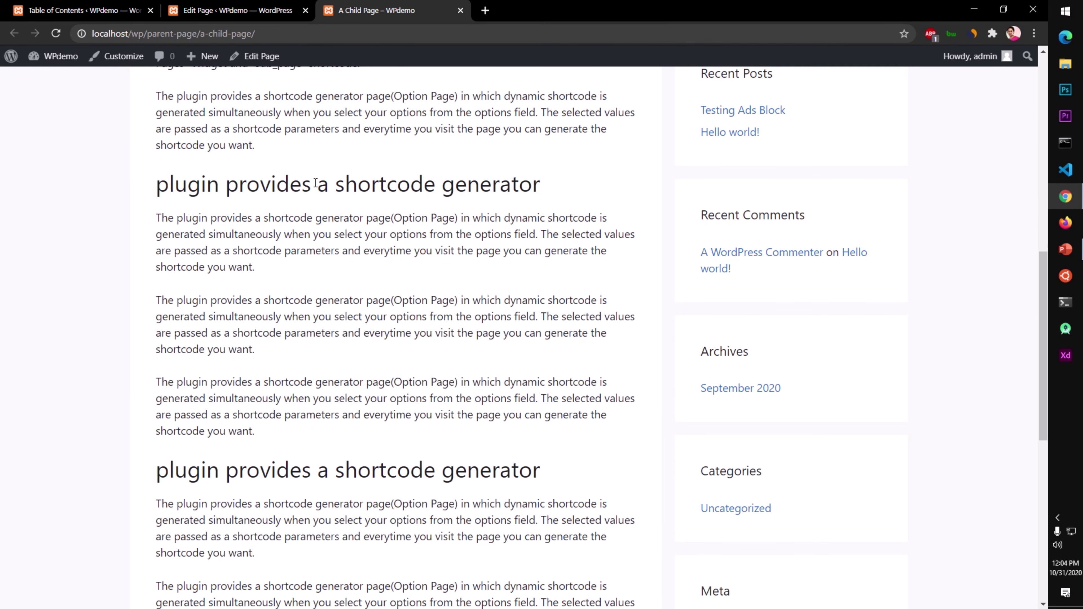
{"action": "scroll", "coordinate": [353, 290], "scroll_direction": "down", "scroll_amount": 10}
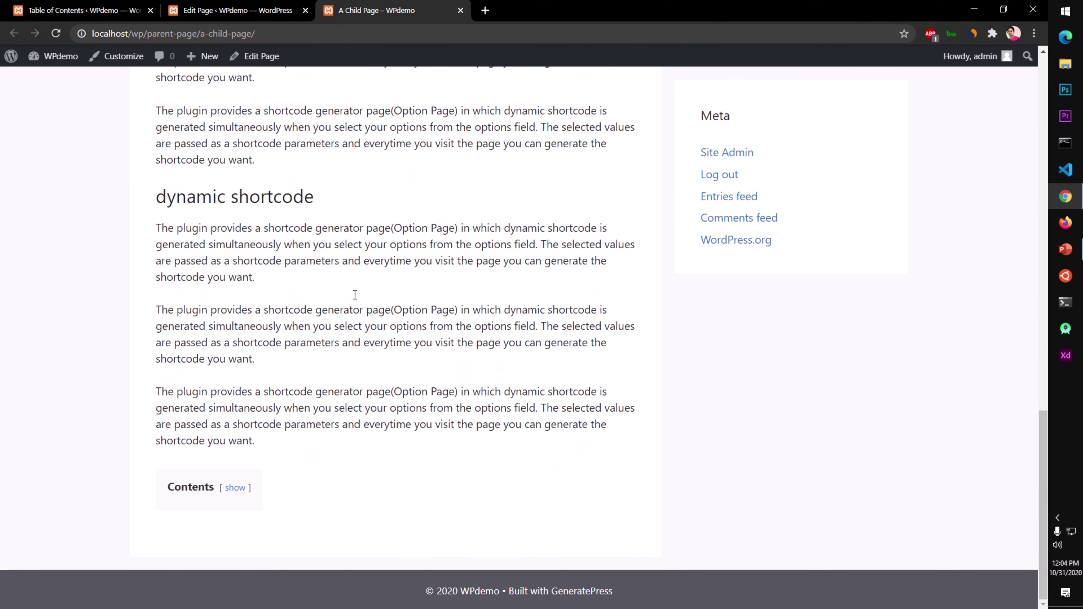
{"action": "left_click", "coordinate": [235, 488]}
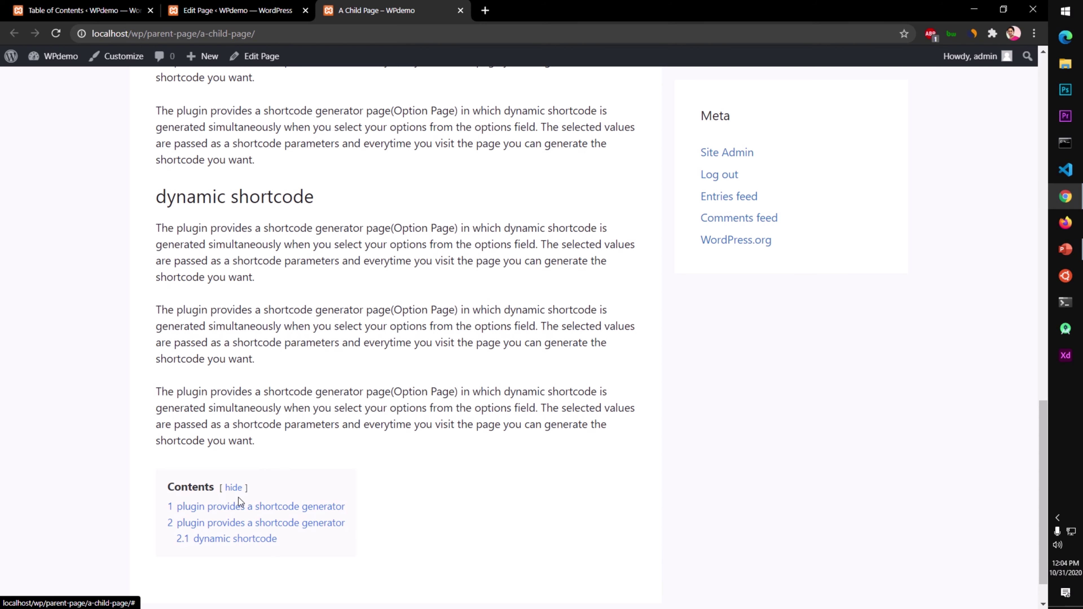
Step: Test the first two table of contents links and inspect the heading anchor that the first link adds to the page address
{"action": "left_click", "coordinate": [244, 508]}
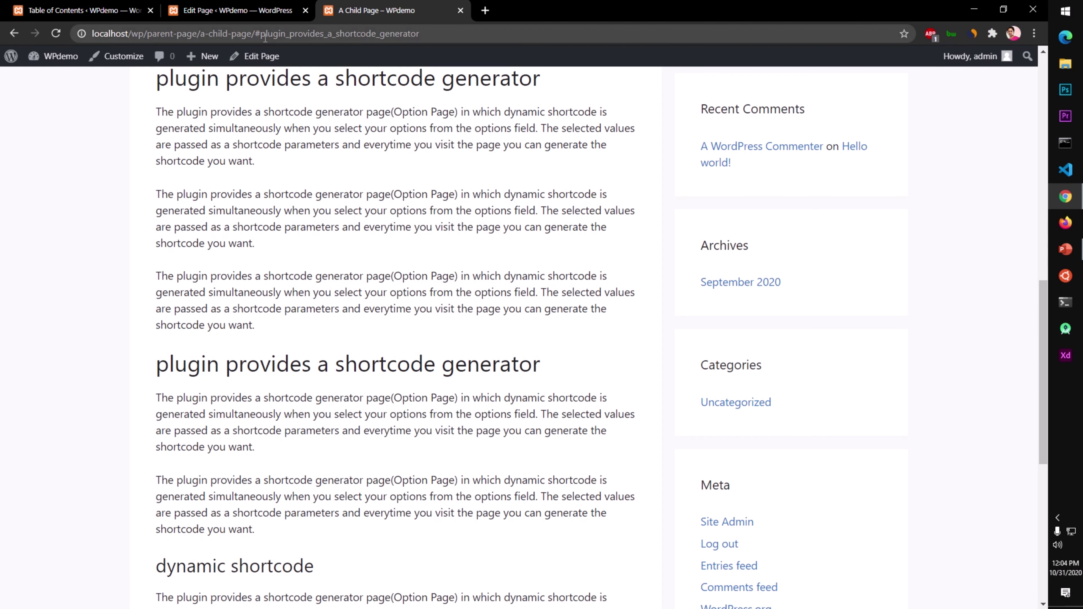
{"action": "left_click_drag", "start_coordinate": [257, 33], "coordinate": [451, 34]}
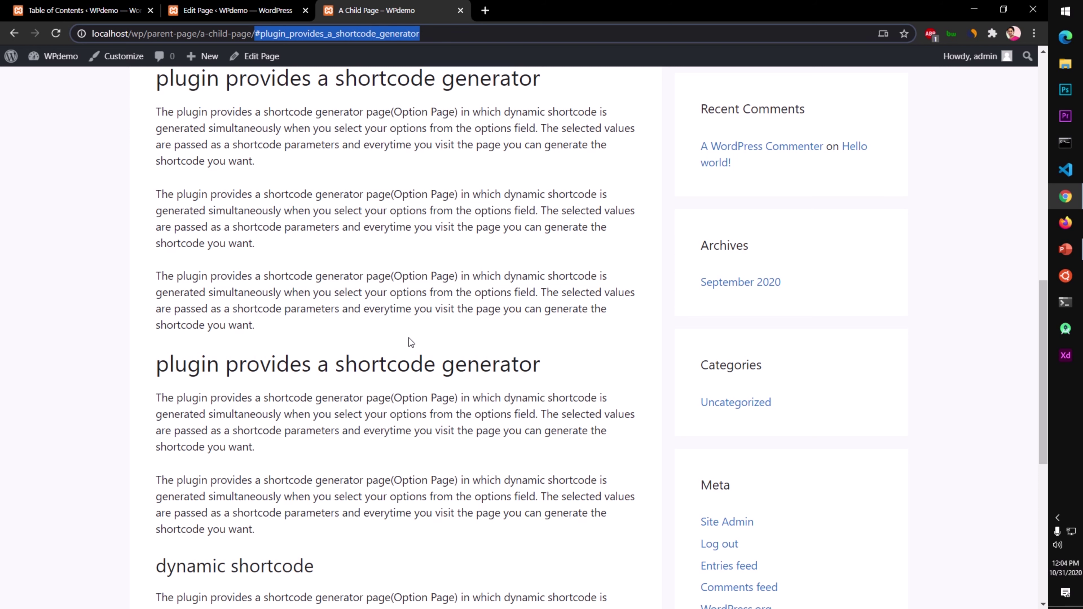
{"action": "scroll", "coordinate": [410, 342], "scroll_direction": "up", "scroll_amount": 15}
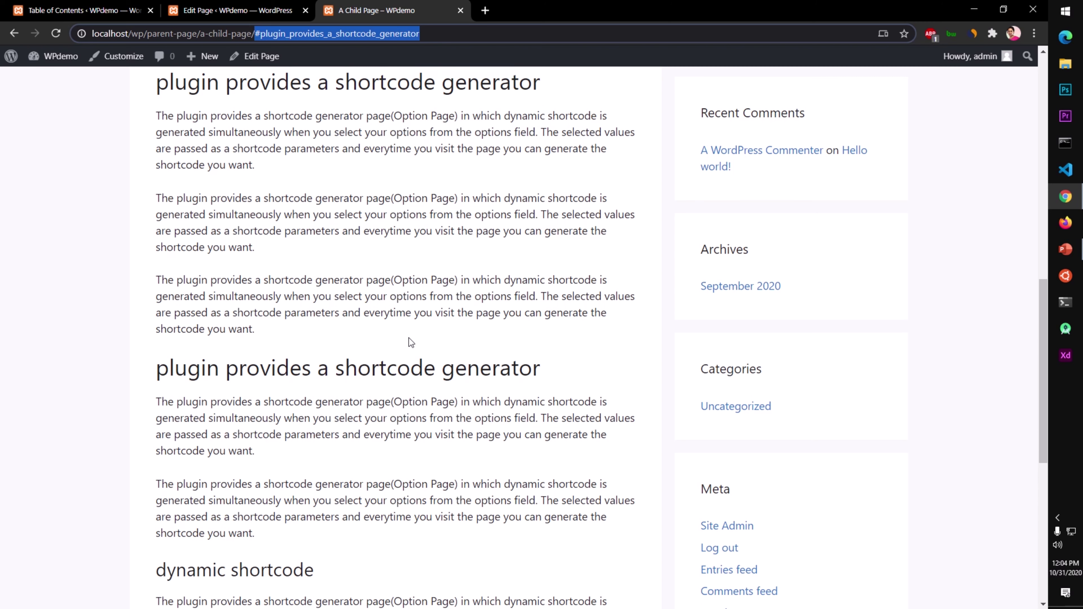
{"action": "scroll", "coordinate": [411, 342], "scroll_direction": "down", "scroll_amount": 8}
{"action": "scroll", "coordinate": [410, 342], "scroll_direction": "down", "scroll_amount": 2}
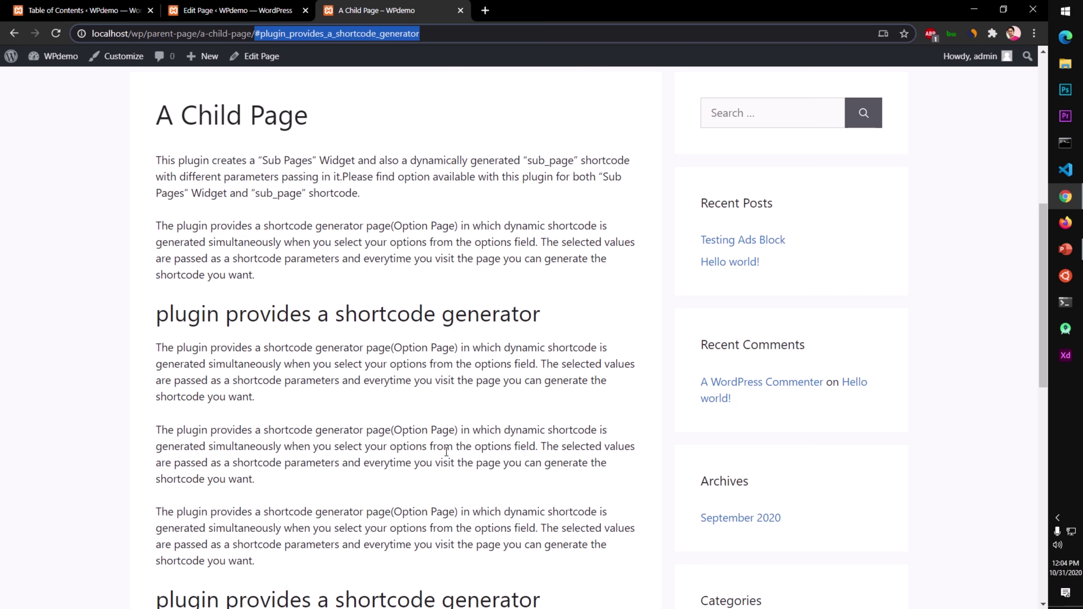
{"action": "scroll", "coordinate": [443, 481], "scroll_direction": "down", "scroll_amount": 15}
{"action": "scroll", "coordinate": [445, 452], "scroll_direction": "up", "scroll_amount": 8}
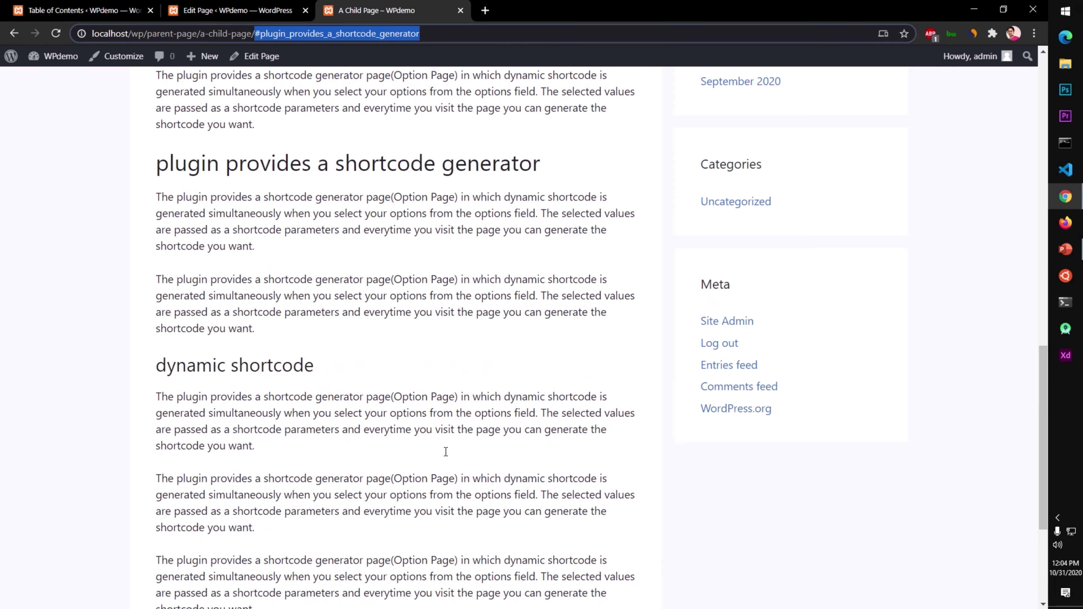
{"action": "scroll", "coordinate": [446, 452], "scroll_direction": "down", "scroll_amount": 8}
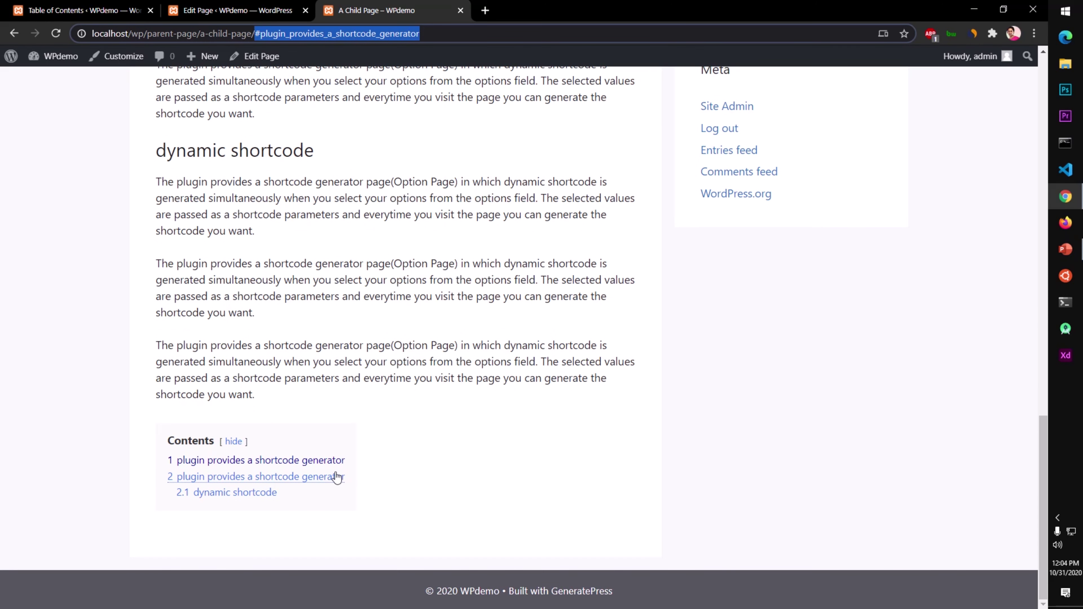
{"action": "left_click", "coordinate": [324, 476]}
{"action": "scroll", "coordinate": [324, 477], "scroll_direction": "down", "scroll_amount": 3}
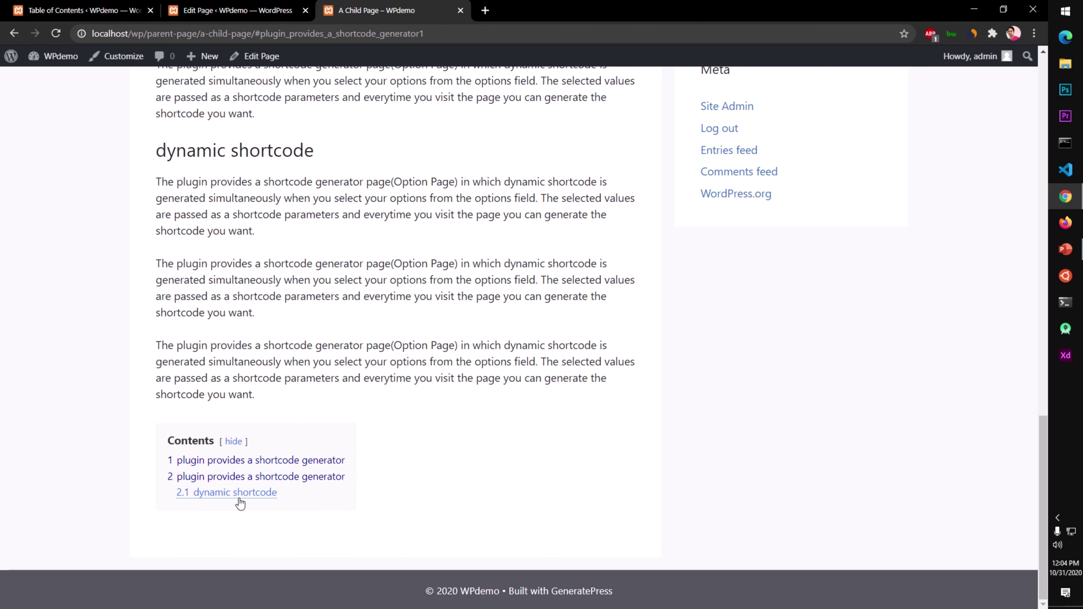
Step: Test the dynamic shortcode link in the table of contents and look over A Child Page's headings and text
{"action": "left_click", "coordinate": [249, 495]}
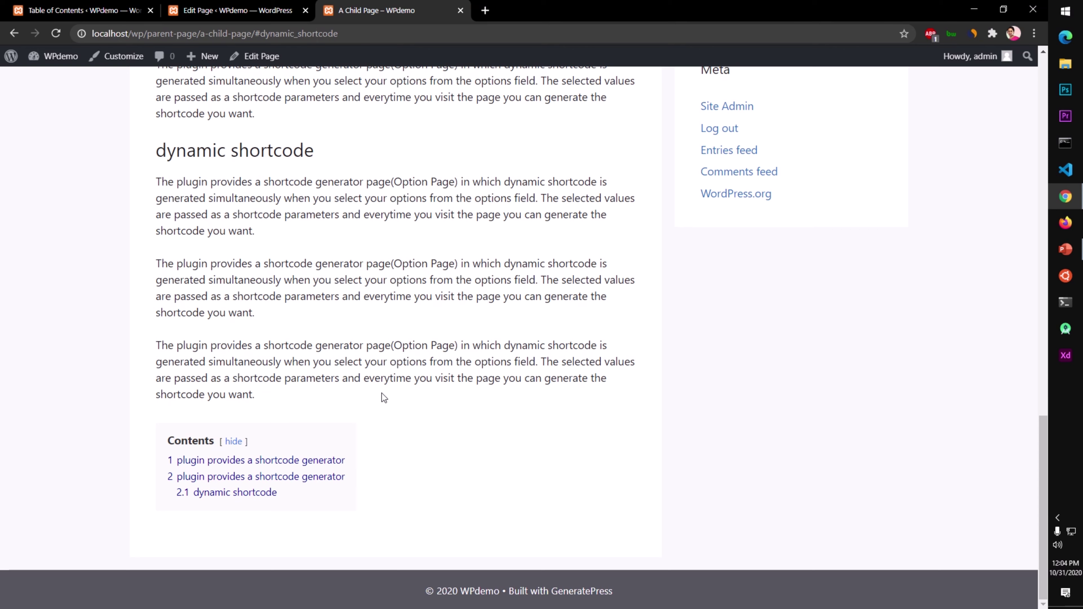
{"action": "scroll", "coordinate": [381, 393], "scroll_direction": "up", "scroll_amount": 20}
{"action": "scroll", "coordinate": [382, 393], "scroll_direction": "down", "scroll_amount": 20}
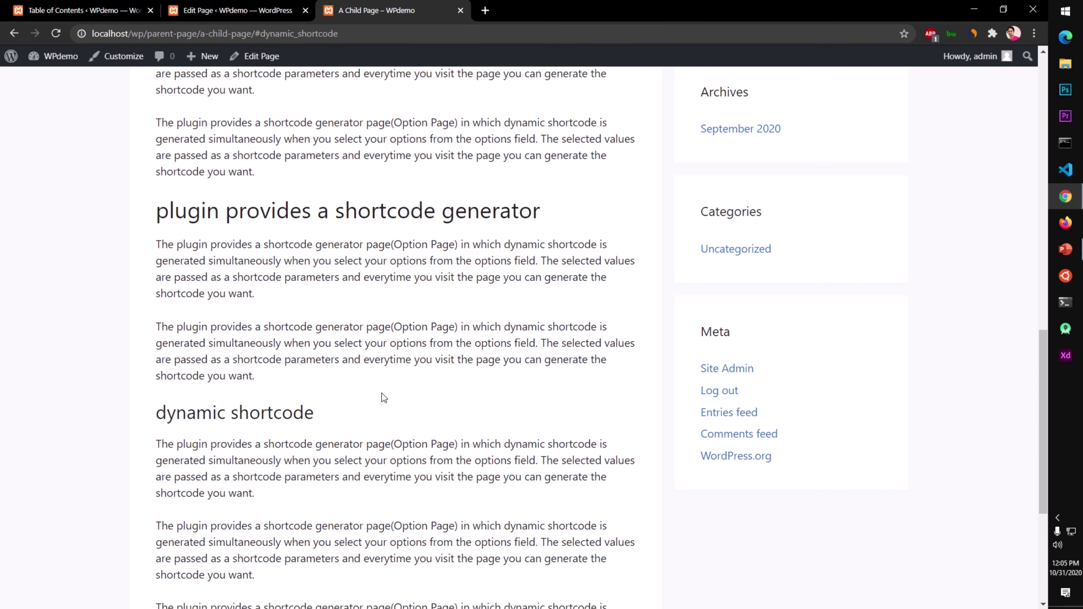
{"action": "scroll", "coordinate": [382, 393], "scroll_direction": "up", "scroll_amount": 15}
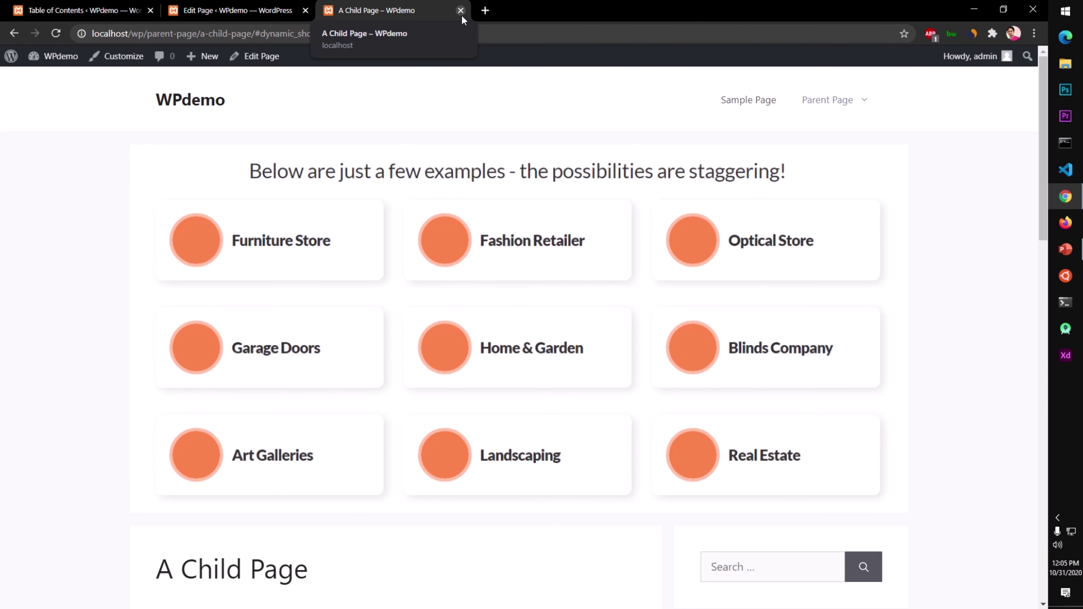
Step: Close A Child Page and its page editor, keeping only the Table of Contents settings open
{"action": "key", "text": "ctrl+shift+Tab"}
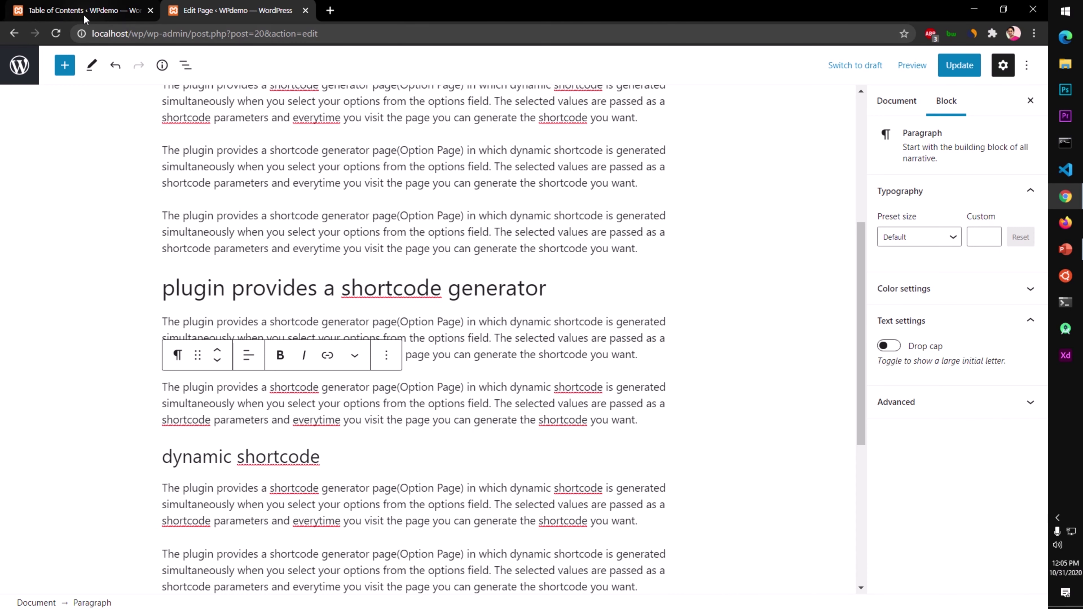
{"action": "left_click", "coordinate": [101, 19]}
{"action": "left_click", "coordinate": [305, 10]}
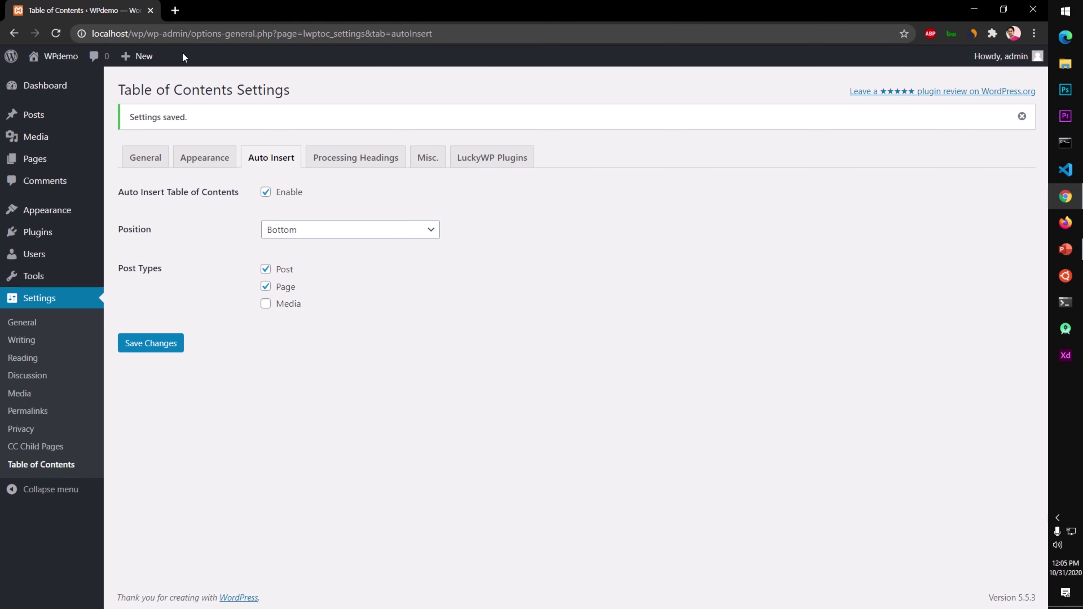
Step: Open the Testing Ads Block post for editing in a new browser tab and look through its content
{"action": "left_click", "coordinate": [60, 115]}
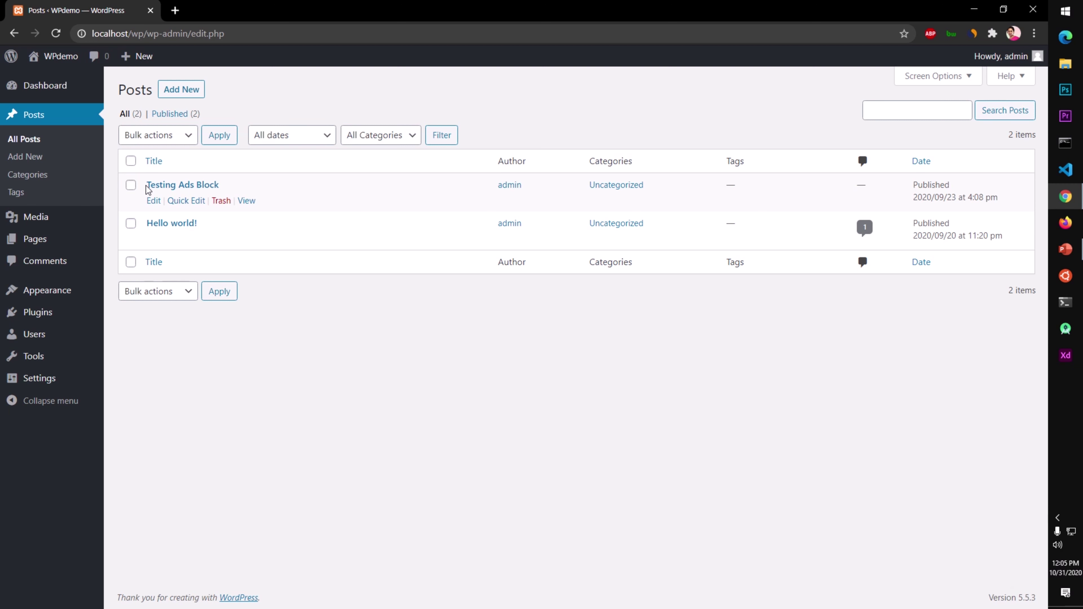
{"action": "right_click", "coordinate": [154, 202]}
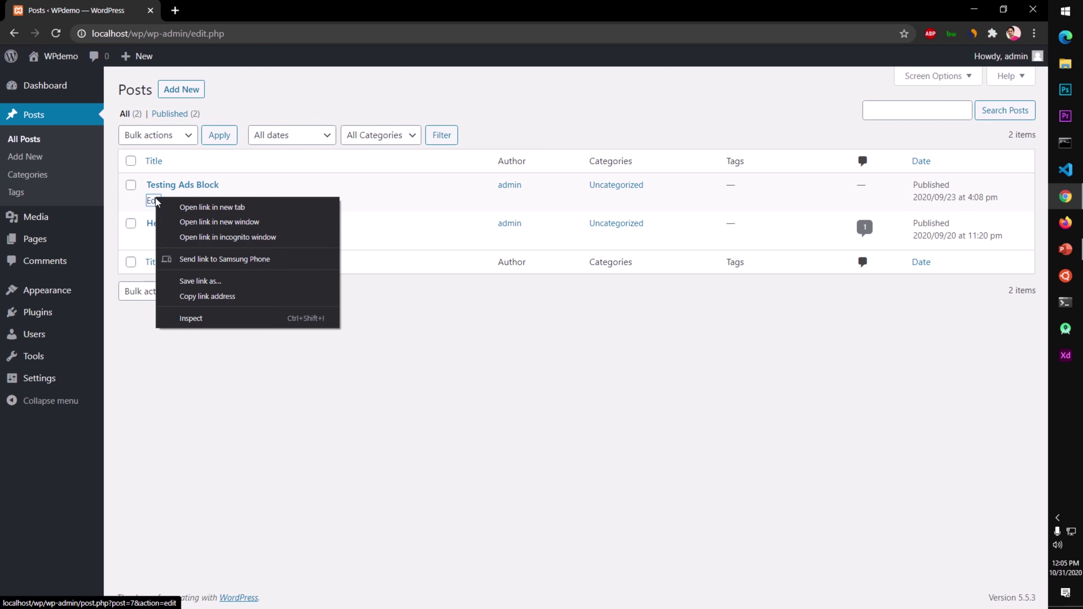
{"action": "left_click", "coordinate": [169, 208]}
{"action": "left_click", "coordinate": [256, 13]}
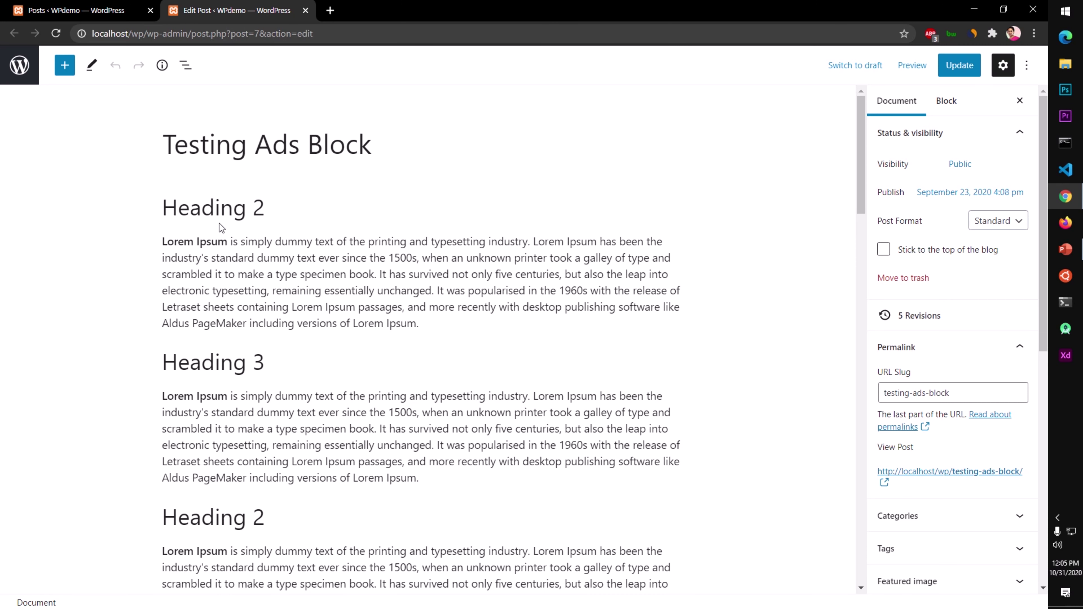
{"action": "scroll", "coordinate": [491, 520], "scroll_direction": "down", "scroll_amount": 10}
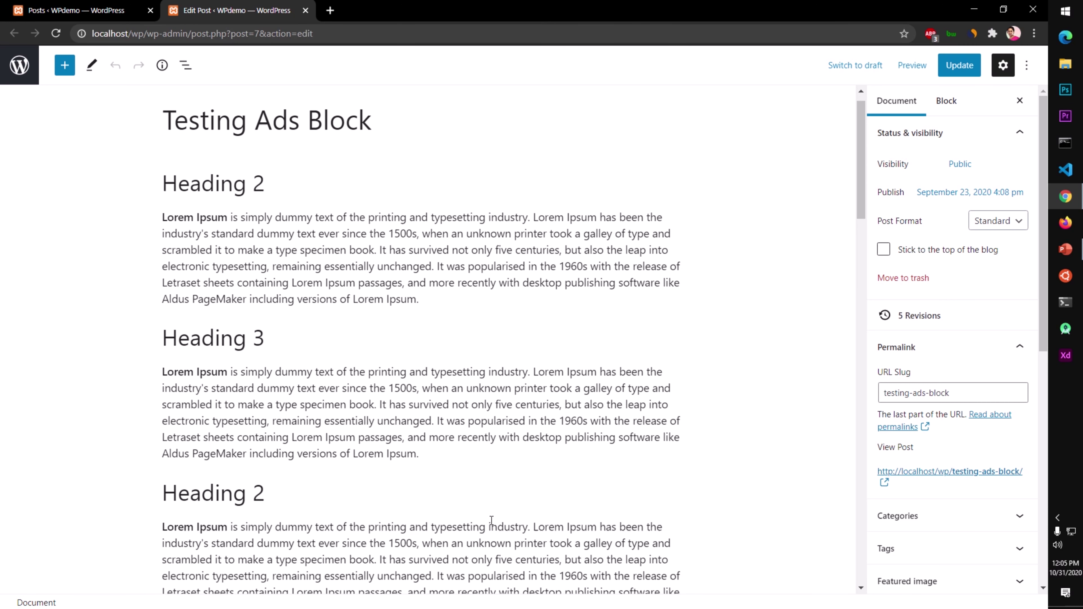
{"action": "scroll", "coordinate": [491, 521], "scroll_direction": "down", "scroll_amount": 15}
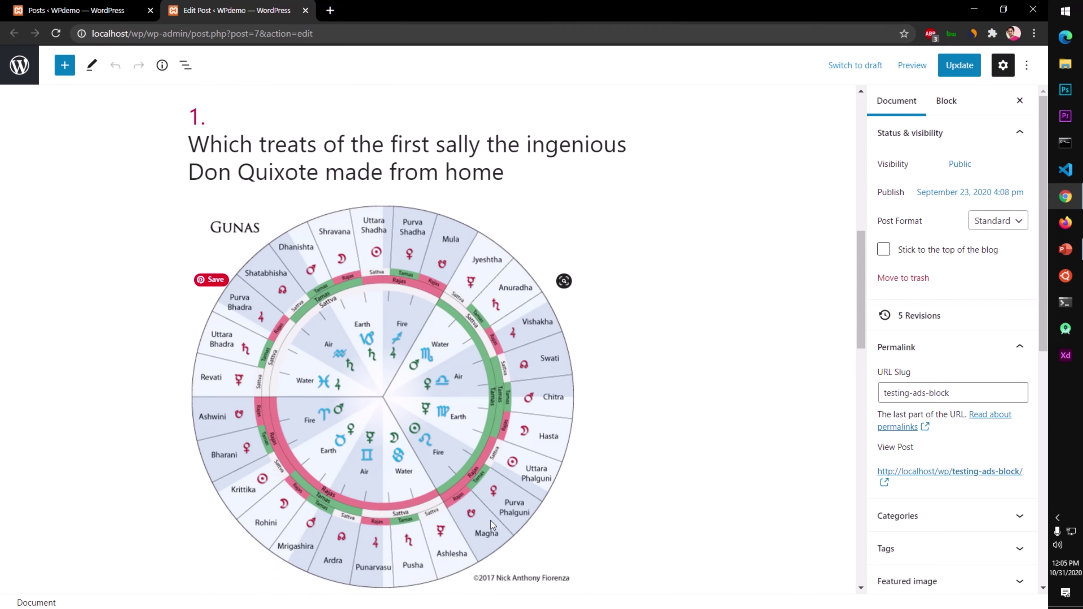
{"action": "scroll", "coordinate": [490, 521], "scroll_direction": "up", "scroll_amount": 20}
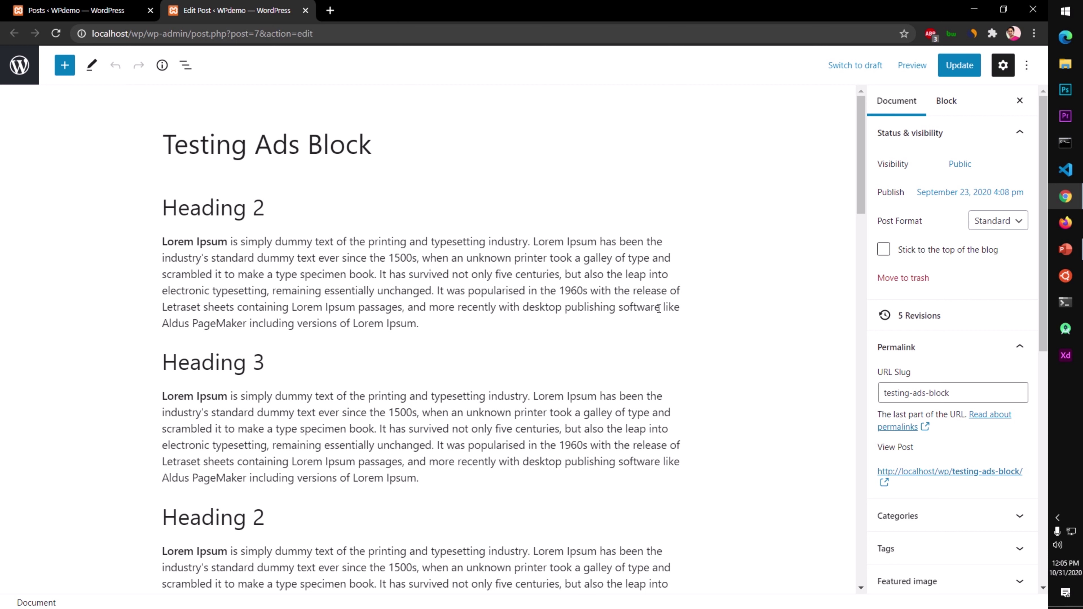
Step: Start a link on the phrase "desktop publishing software" in the first paragraph and search for a target using that phrase
{"action": "left_click_drag", "start_coordinate": [660, 308], "coordinate": [526, 313]}
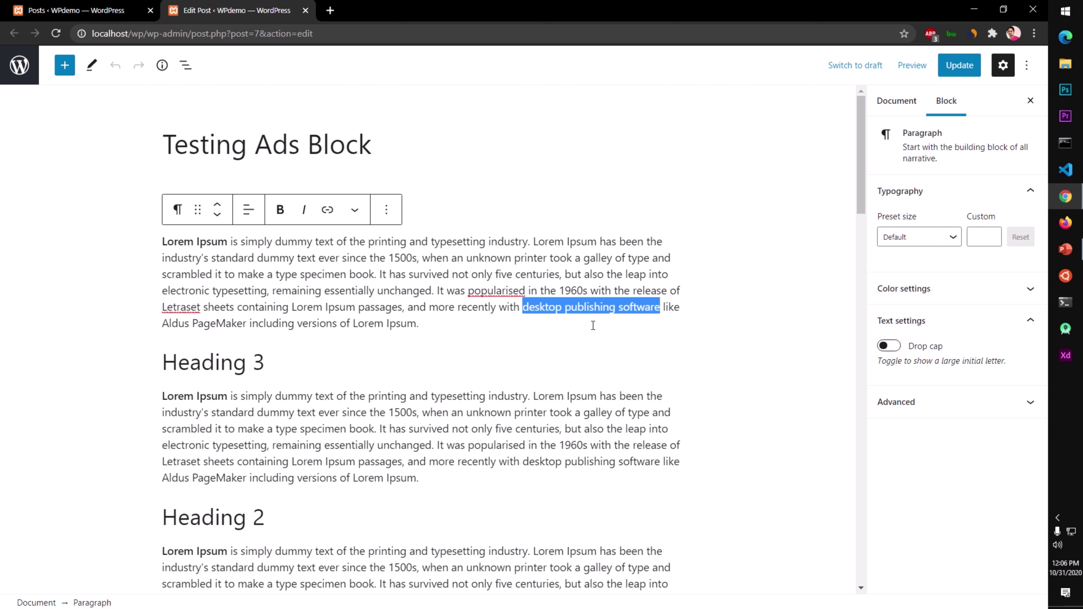
{"action": "left_click", "coordinate": [596, 307]}
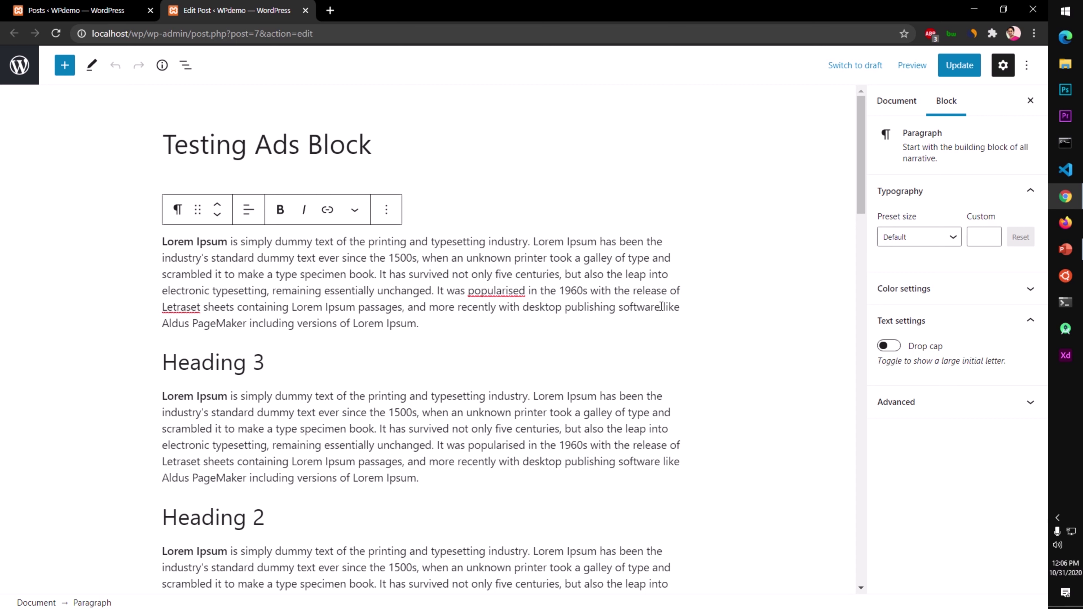
{"action": "left_click_drag", "start_coordinate": [662, 306], "coordinate": [528, 305]}
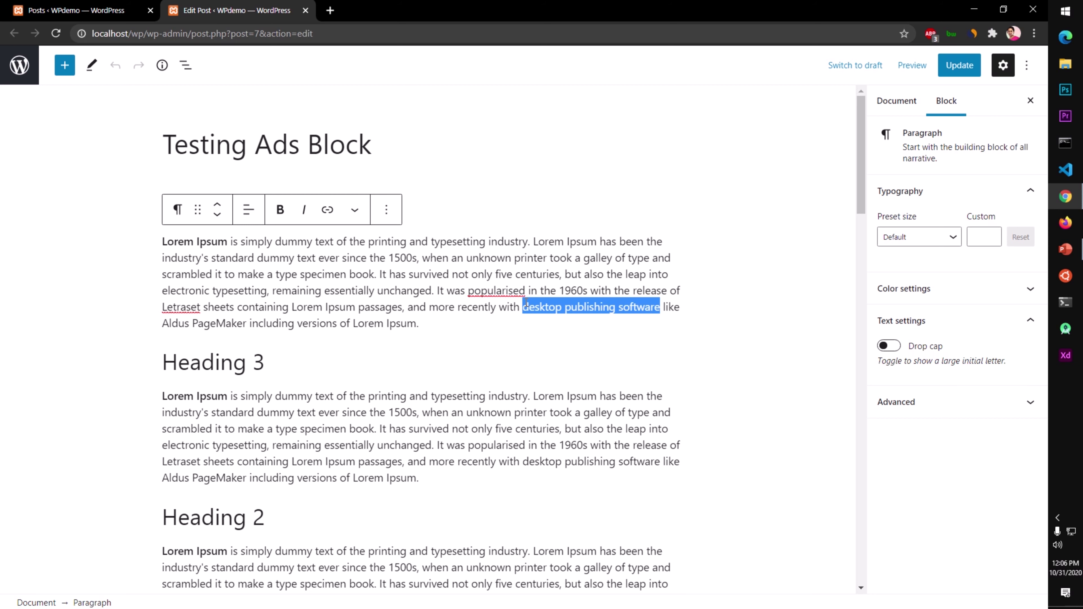
{"action": "right_click", "coordinate": [537, 303]}
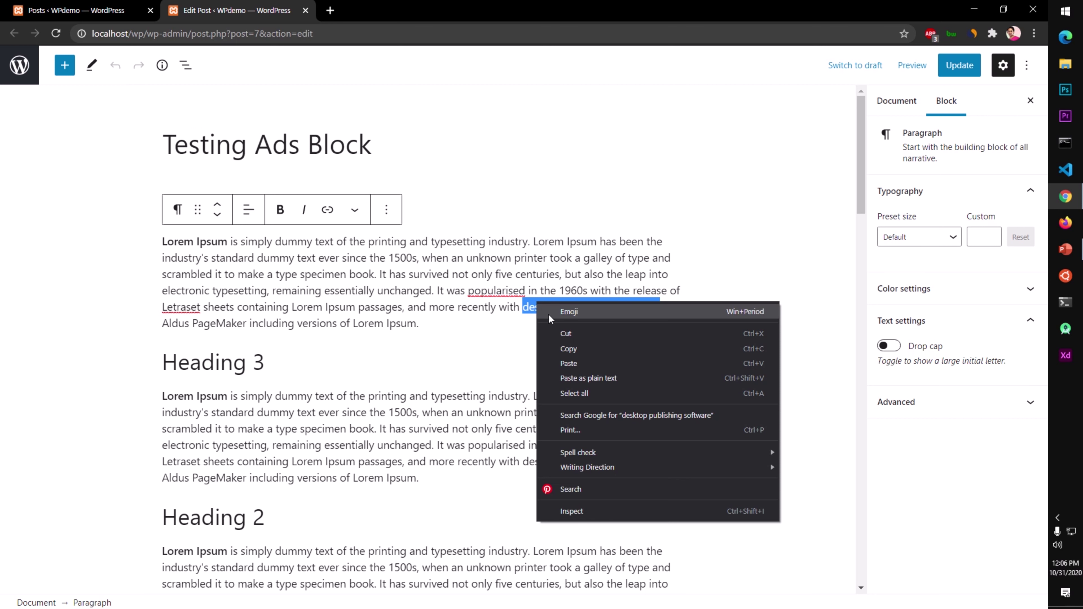
{"action": "left_click", "coordinate": [569, 350]}
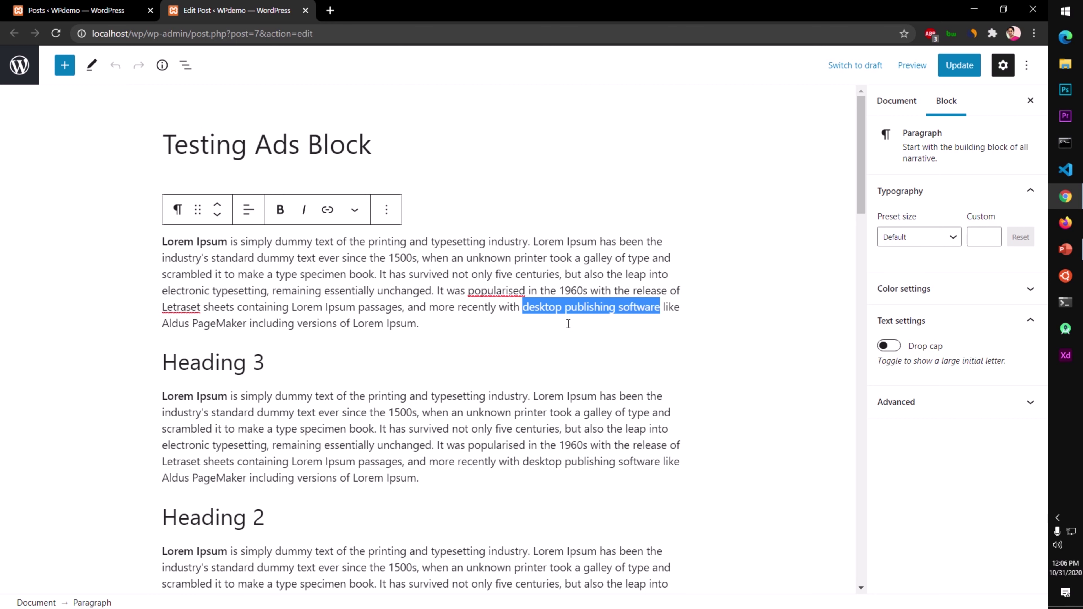
{"action": "key", "text": "ctrl+k"}
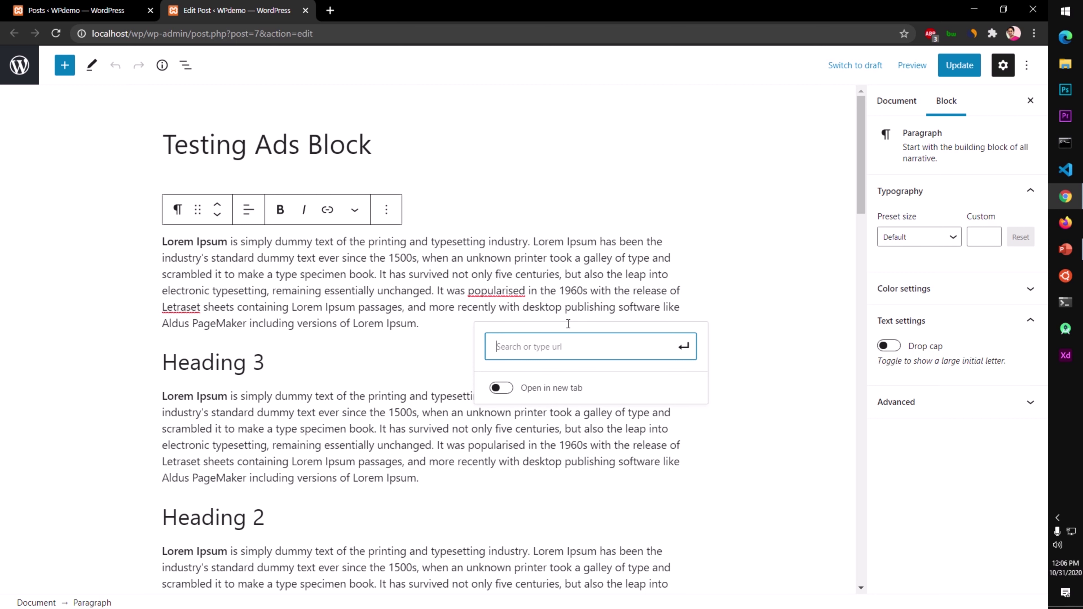
{"action": "key", "text": "ctrl+v"}
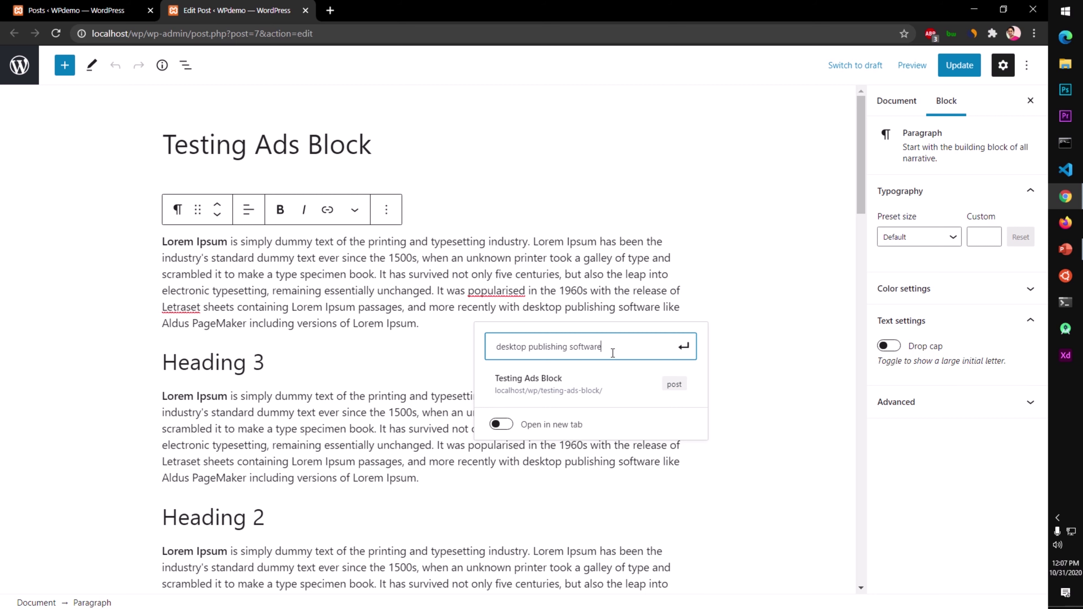
Step: Shorten the link target search to "desktop"
{"action": "left_click_drag", "start_coordinate": [614, 353], "coordinate": [599, 348]}
{"action": "left_click_drag", "start_coordinate": [529, 346], "coordinate": [527, 346]}
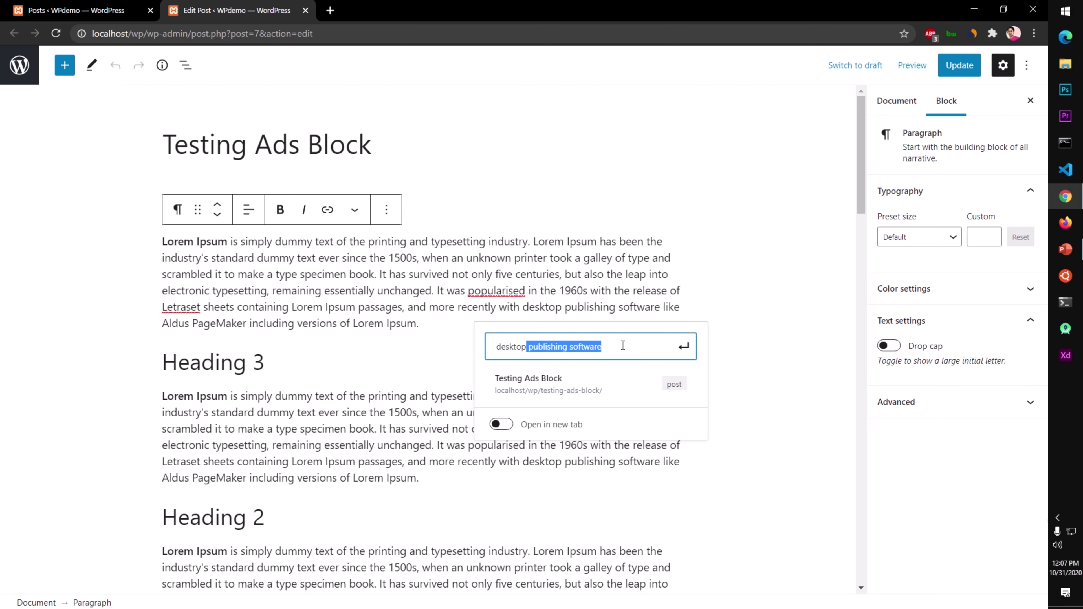
{"action": "key", "text": "BackSpace"}
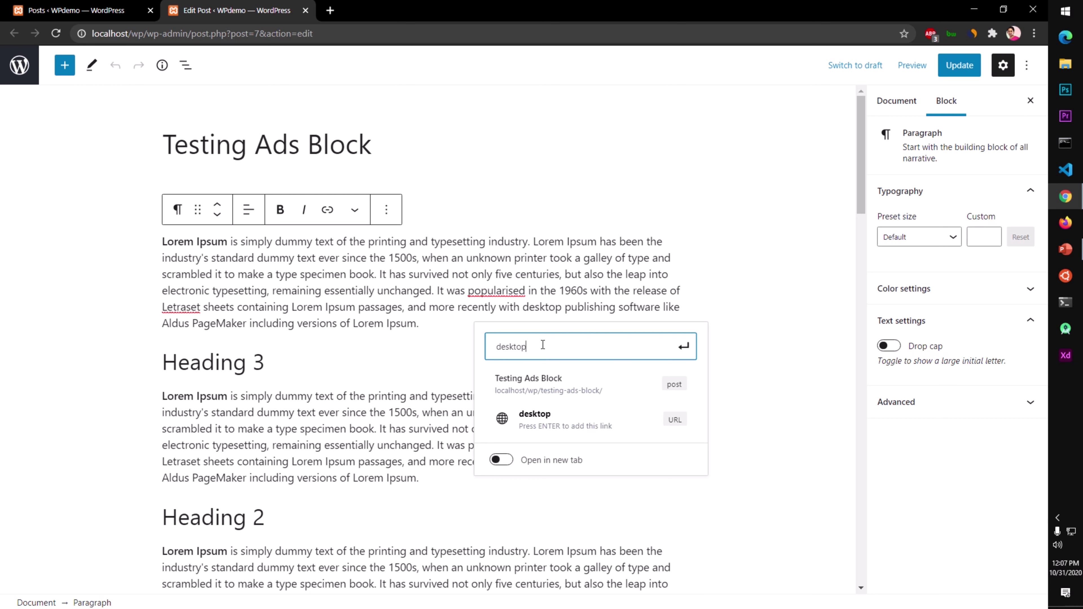
Step: Check the post list for a target, link the phrase using "hello world", and undo and redo the link
{"action": "left_click", "coordinate": [99, 6]}
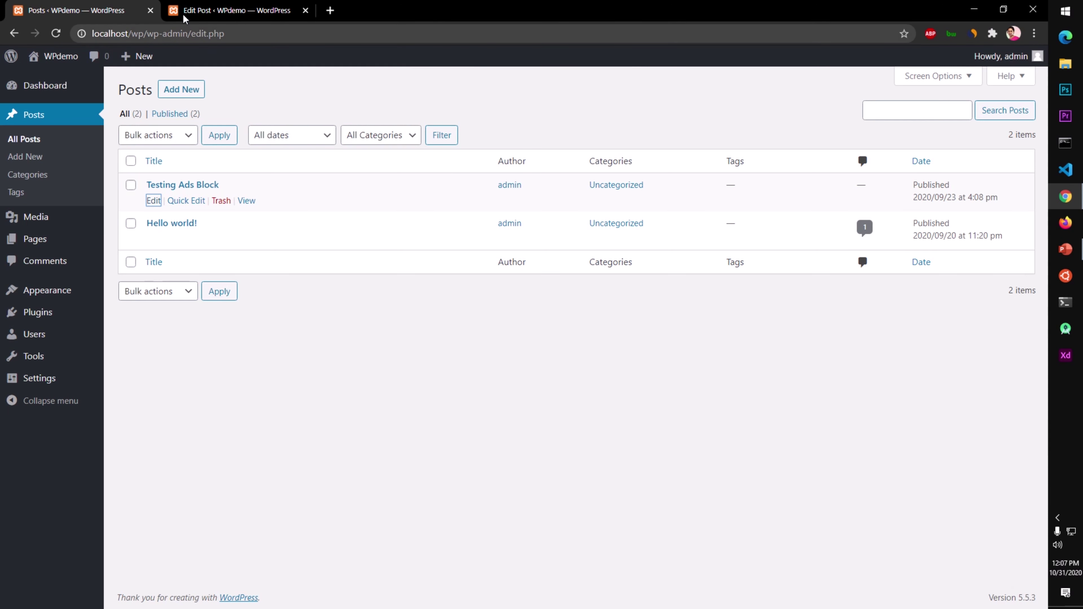
{"action": "left_click", "coordinate": [191, 7]}
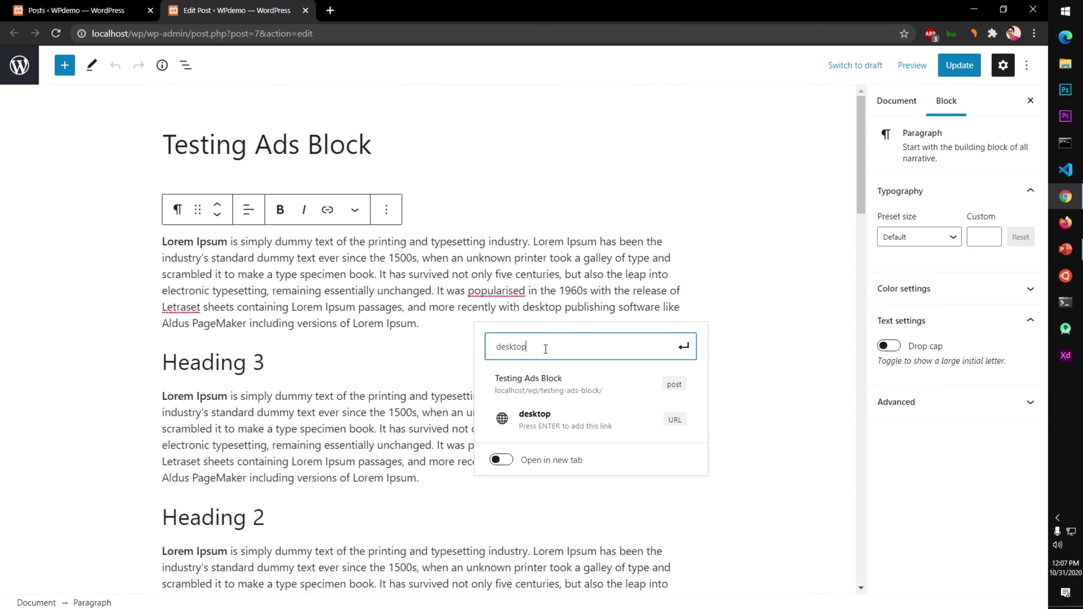
{"action": "left_click_drag", "start_coordinate": [546, 348], "coordinate": [485, 351]}
{"action": "type", "text": "hello world"}
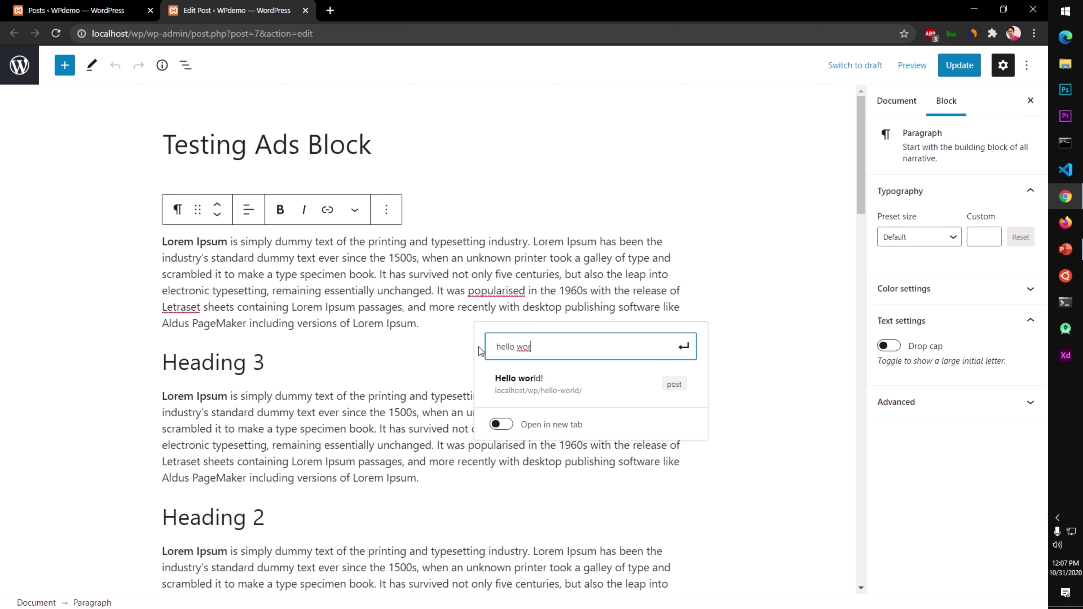
{"action": "key", "text": "Return"}
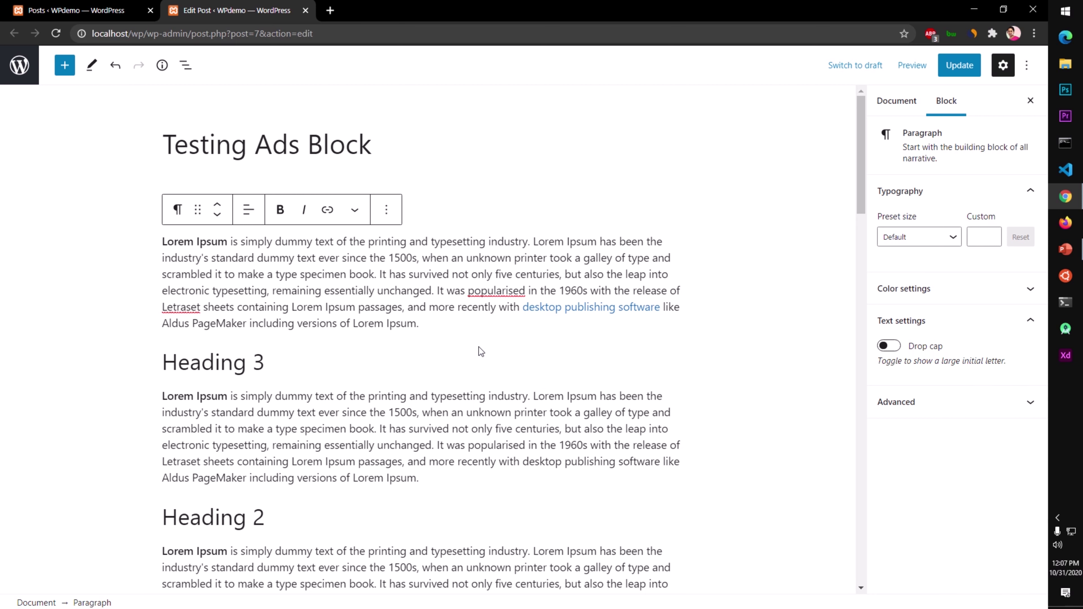
{"action": "key", "text": "ctrl+z"}
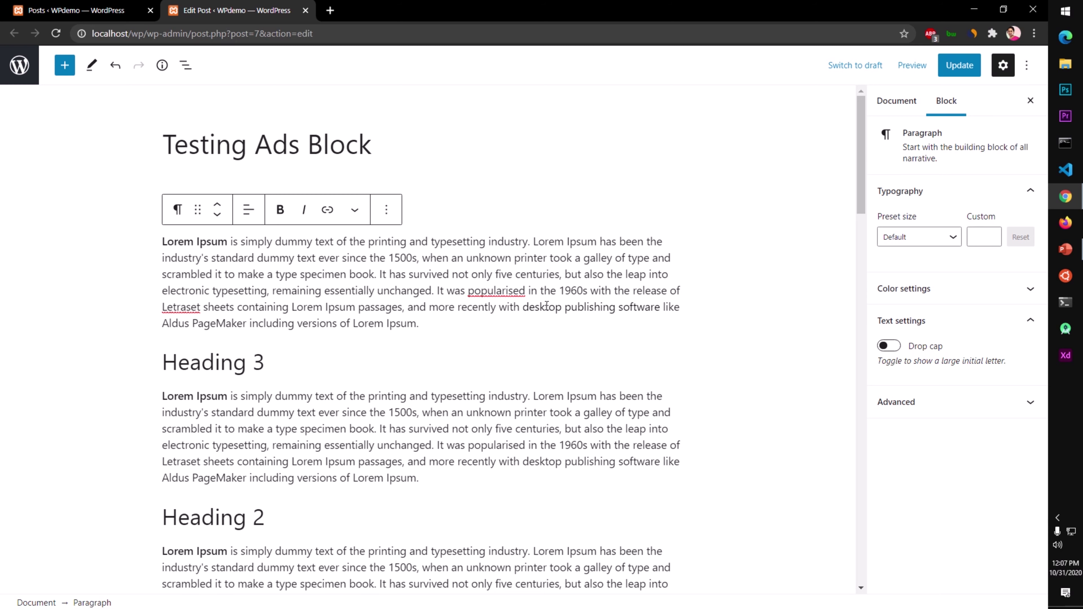
{"action": "key", "text": "ctrl+shift+z"}
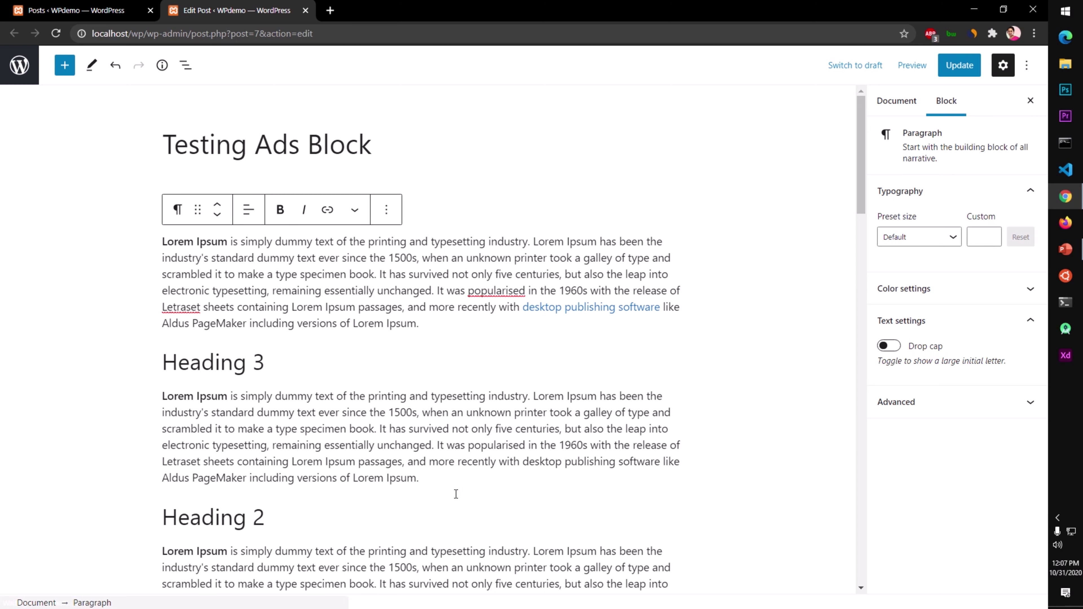
{"action": "scroll", "coordinate": [455, 493], "scroll_direction": "down", "scroll_amount": 5}
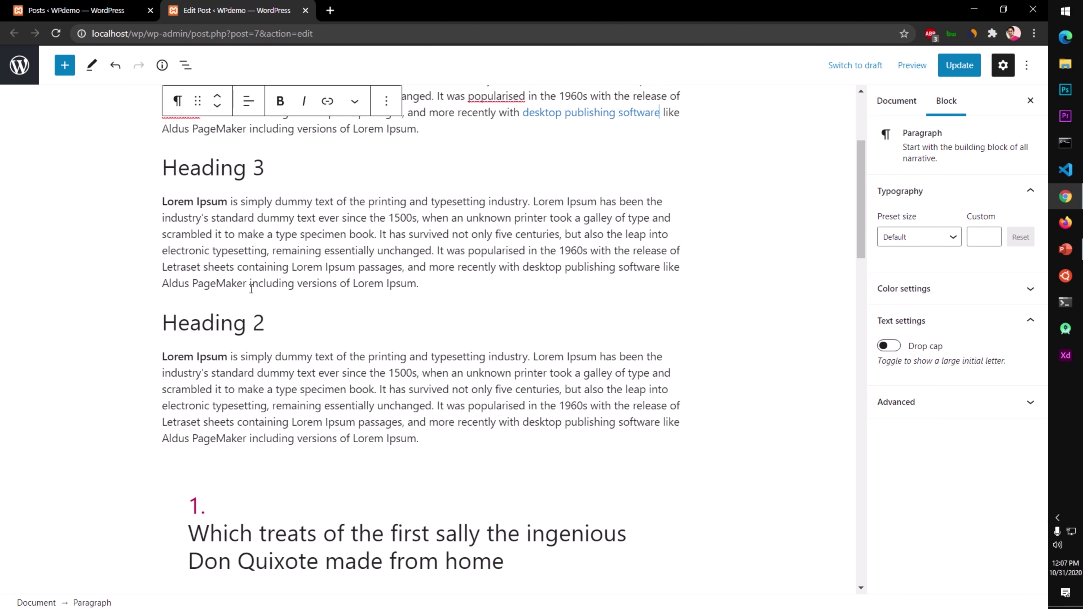
{"action": "scroll", "coordinate": [310, 296], "scroll_direction": "up", "scroll_amount": 5}
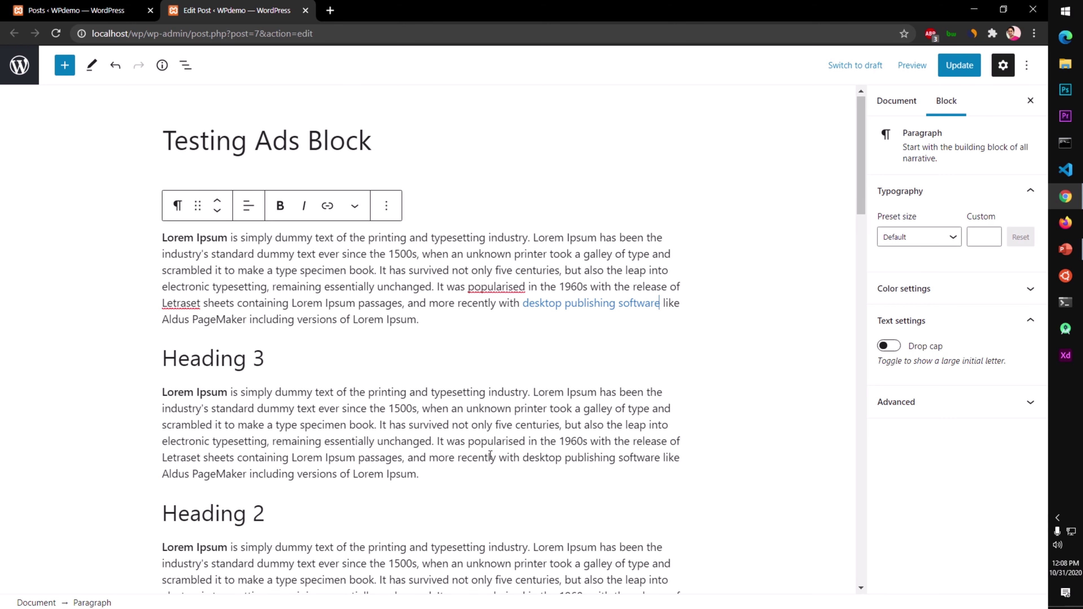
{"action": "scroll", "coordinate": [491, 452], "scroll_direction": "down", "scroll_amount": 20}
{"action": "scroll", "coordinate": [490, 456], "scroll_direction": "down", "scroll_amount": 10}
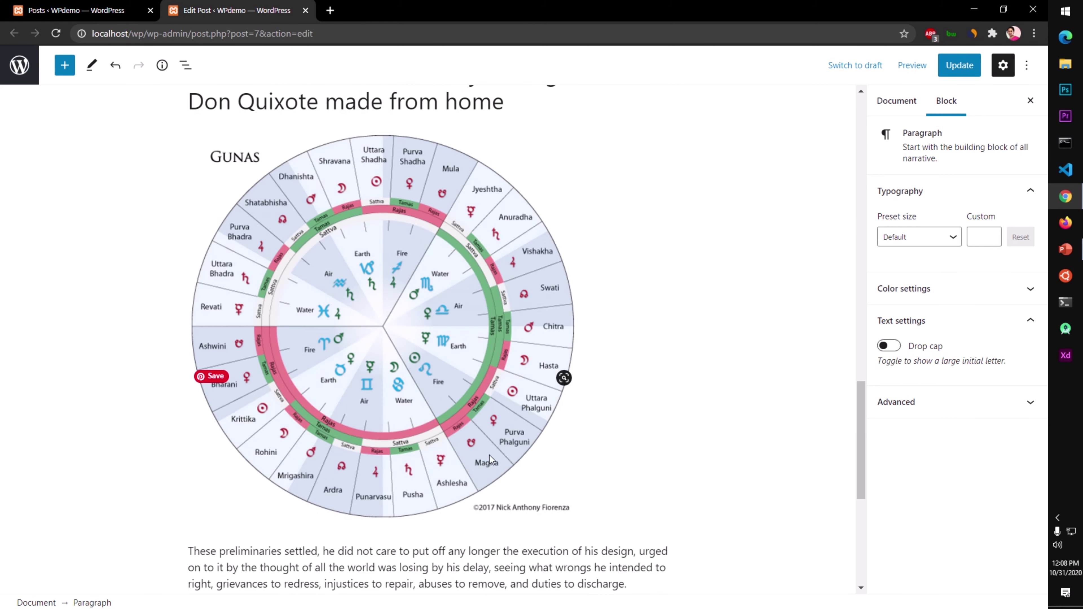
{"action": "scroll", "coordinate": [491, 455], "scroll_direction": "up", "scroll_amount": 20}
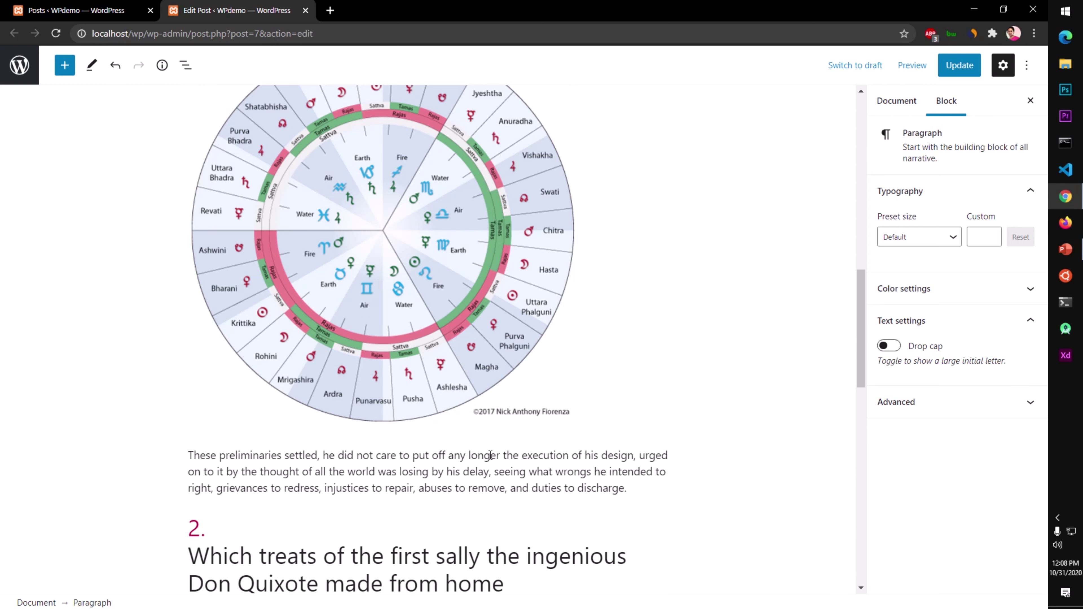